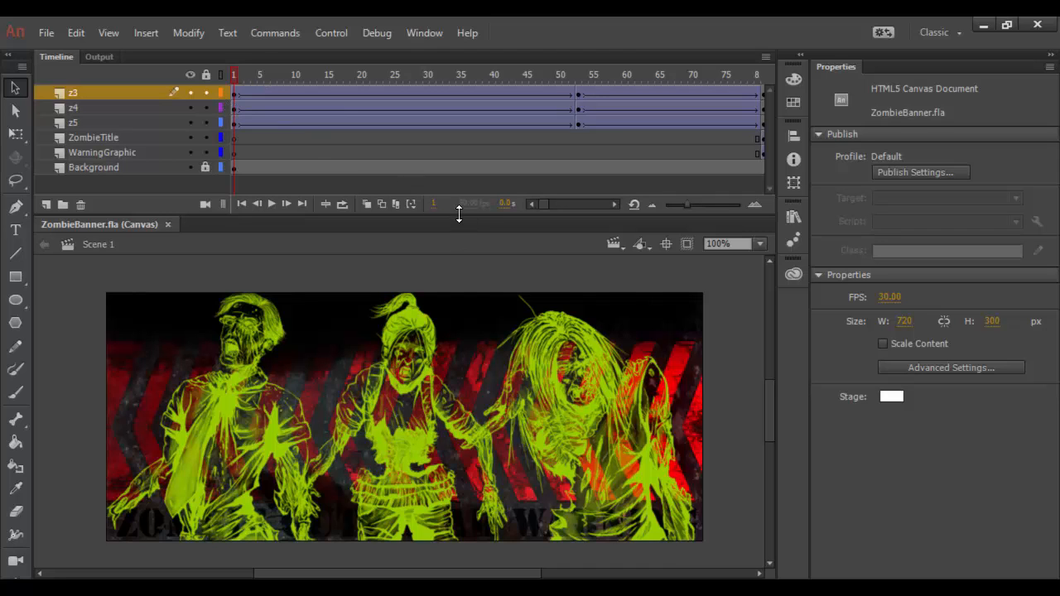
# Make the timeline area taller and adjust its frame zoom so individual keyframes can be picked easily
pyautogui.moveTo(460, 213); pyautogui.dragTo(479, 273)
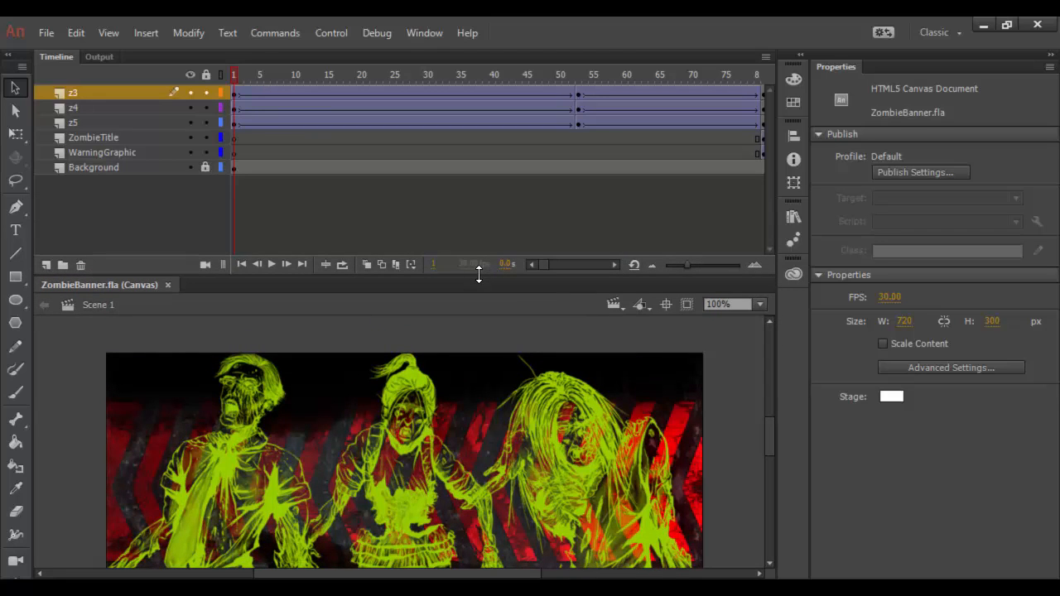
pyautogui.moveTo(689, 265)
pyautogui.mouseDown()
pyautogui.moveTo(722, 267)
pyautogui.moveTo(669, 272)
pyautogui.mouseUp()
pyautogui.moveTo(549, 265)
pyautogui.mouseDown()
pyautogui.moveTo(562, 266)
pyautogui.moveTo(537, 267)
pyautogui.mouseUp()
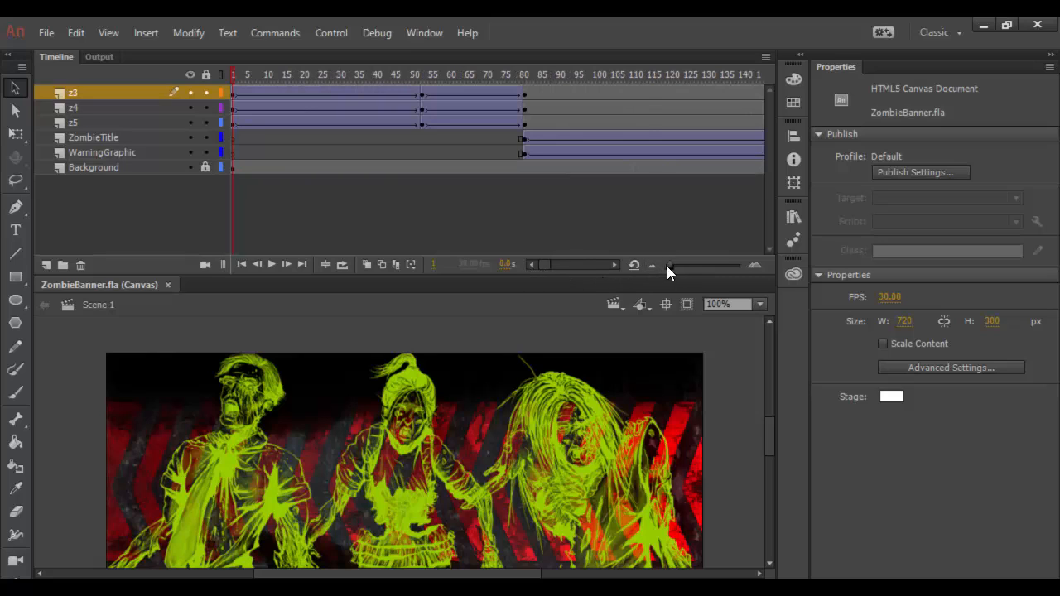
pyautogui.moveTo(671, 266); pyautogui.dragTo(696, 264)
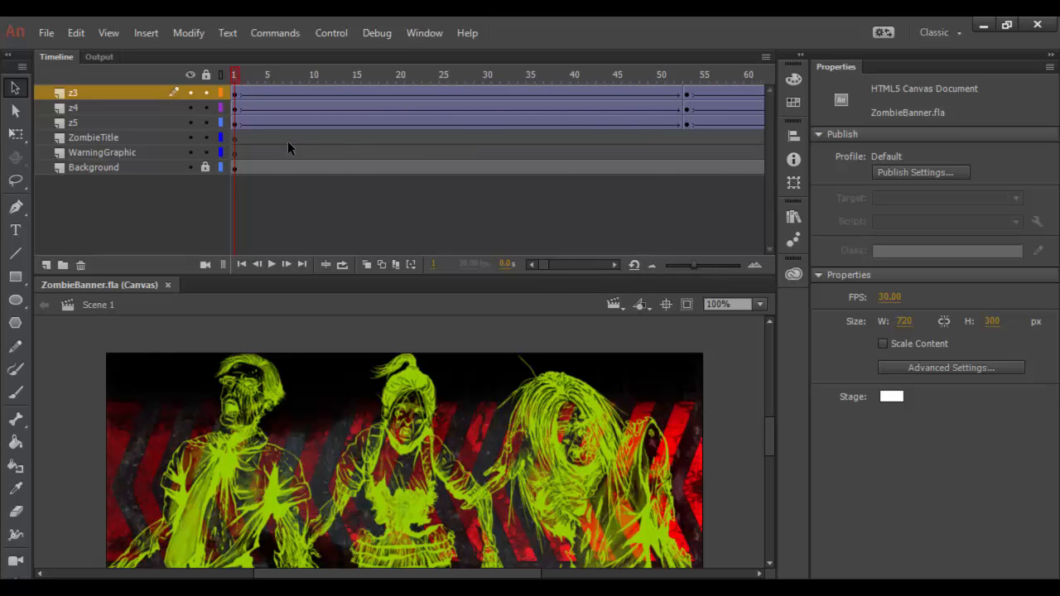
# Move the z3 layer's starting keyframe from frame 1 to frame 42
pyautogui.click(236, 94)
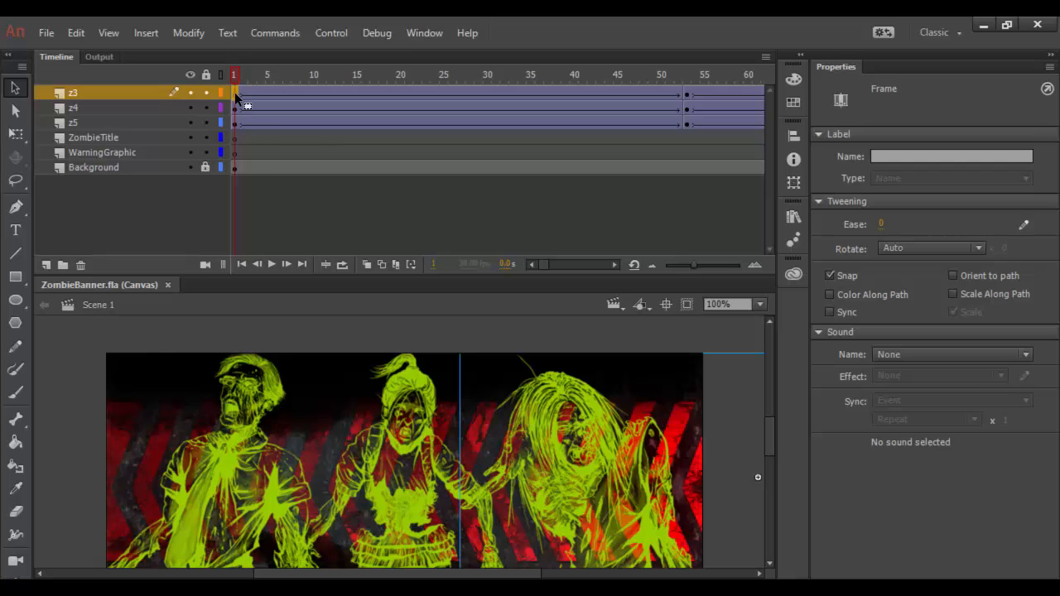
pyautogui.moveTo(234, 93); pyautogui.dragTo(499, 95)
pyautogui.moveTo(562, 94); pyautogui.dragTo(561, 94)
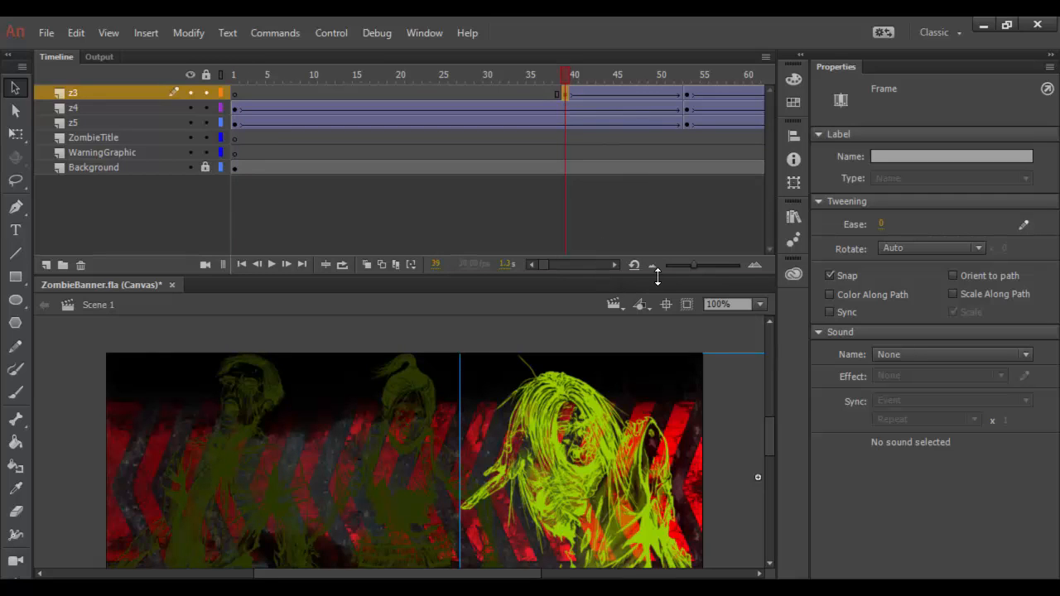
pyautogui.moveTo(536, 265); pyautogui.dragTo(545, 264)
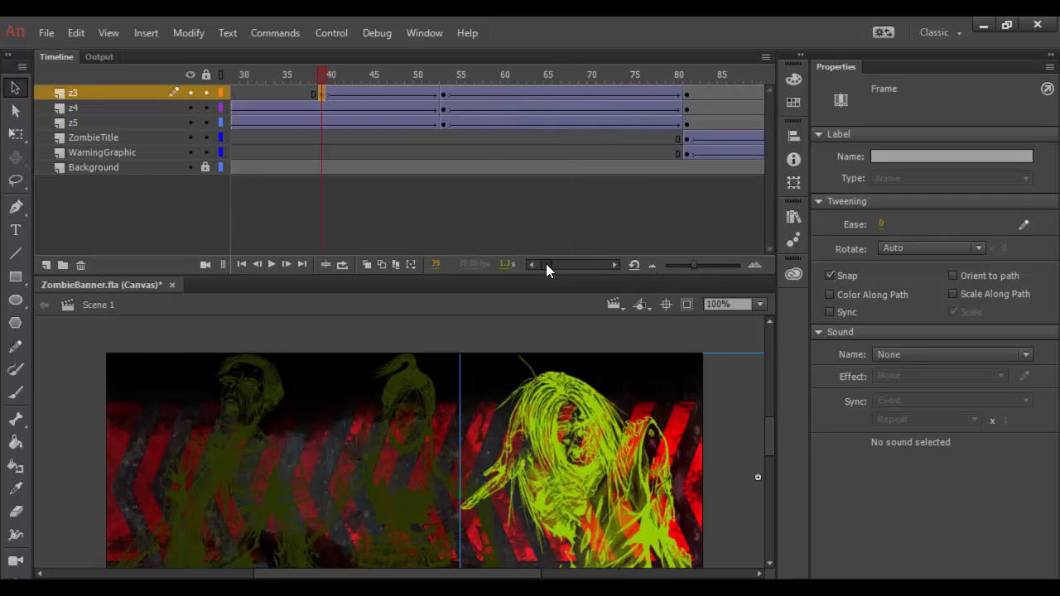
pyautogui.moveTo(323, 71); pyautogui.dragTo(439, 100)
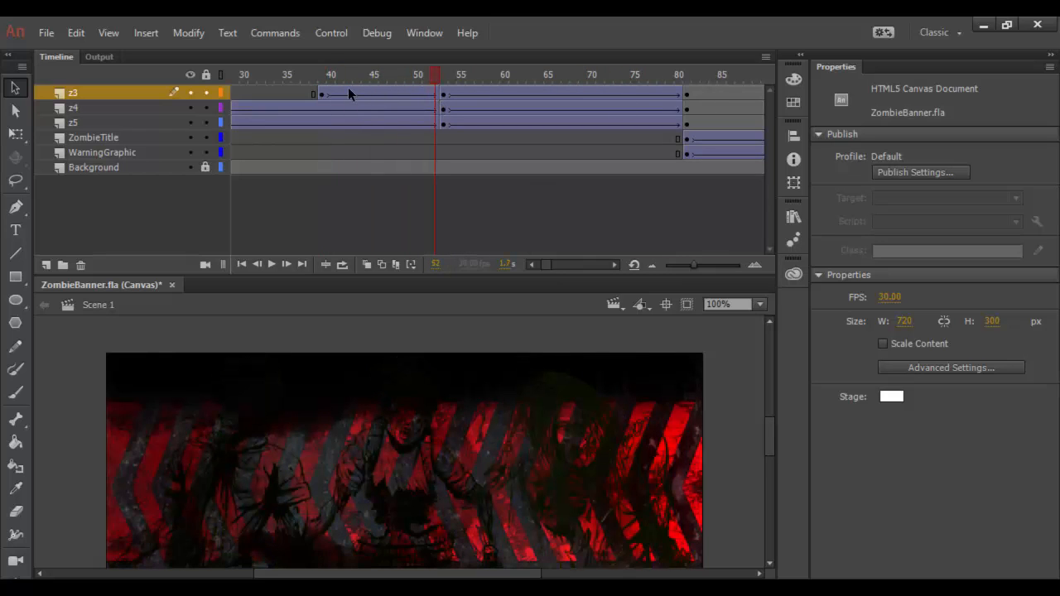
pyautogui.click(321, 95)
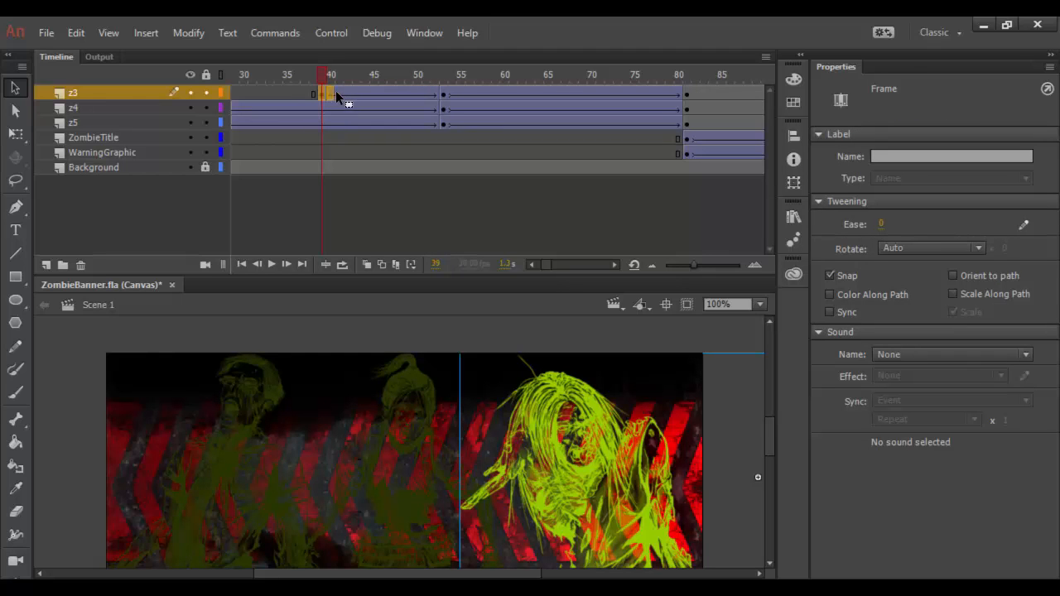
pyautogui.moveTo(336, 95); pyautogui.dragTo(464, 75)
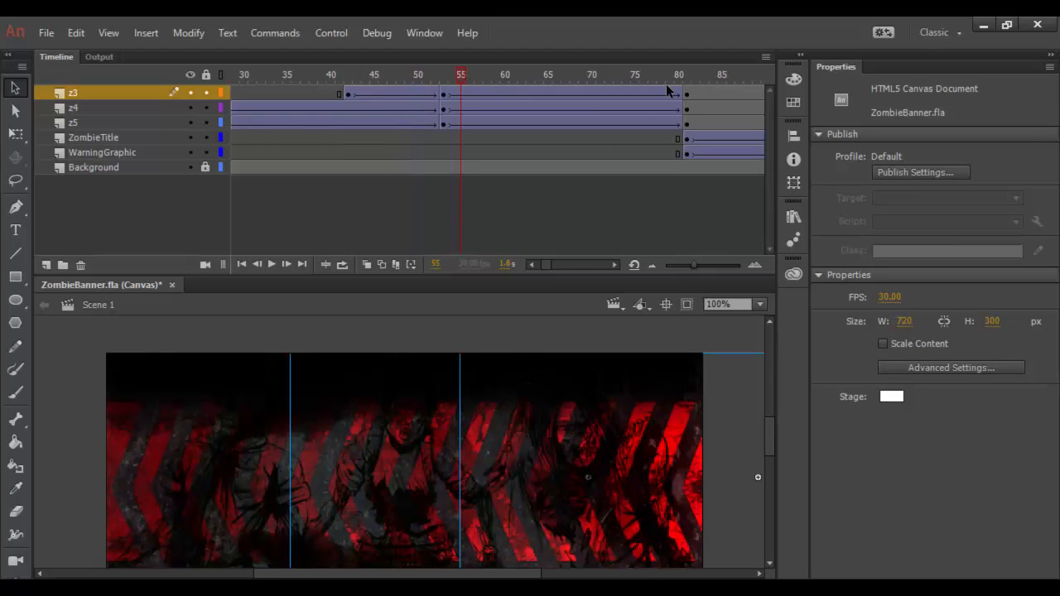
# Retime the z3 layer by placing its starting keyframe on frame 54 and its middle keyframe on frame 68
pyautogui.click(685, 93)
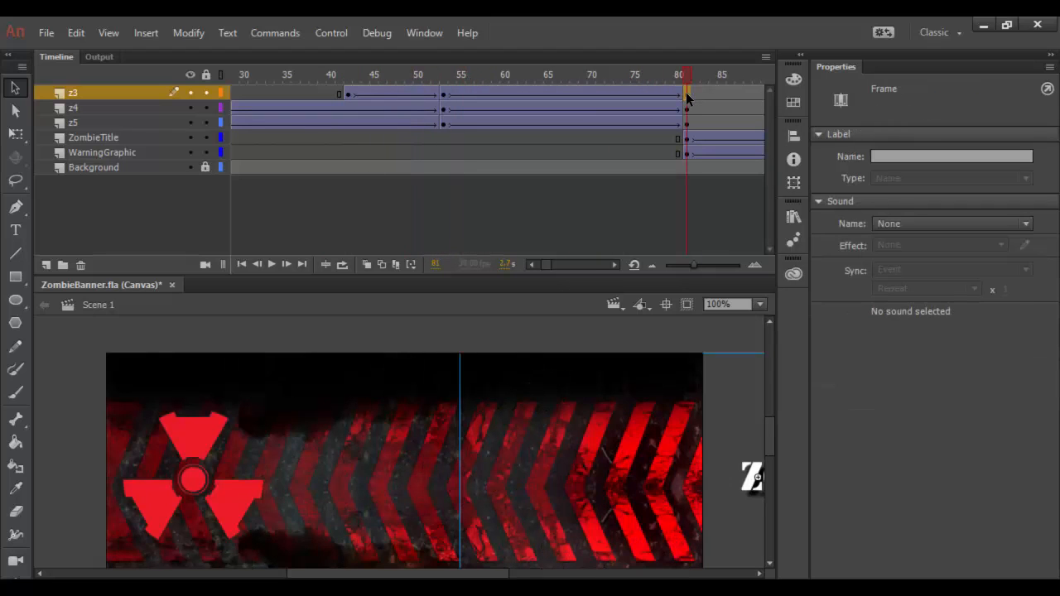
pyautogui.click(443, 93)
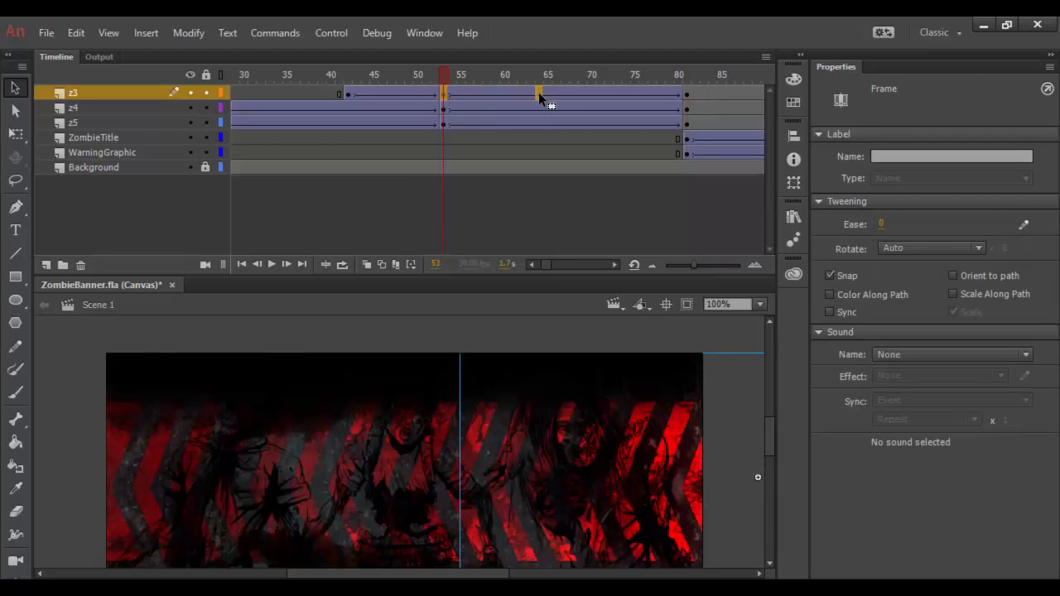
pyautogui.moveTo(558, 94); pyautogui.dragTo(558, 94)
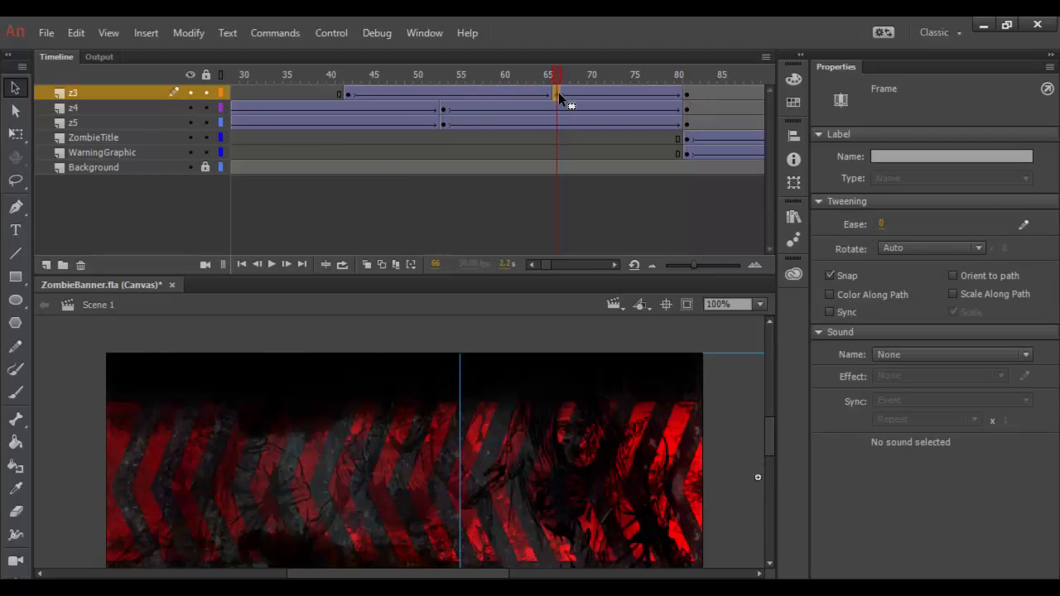
pyautogui.click(348, 93)
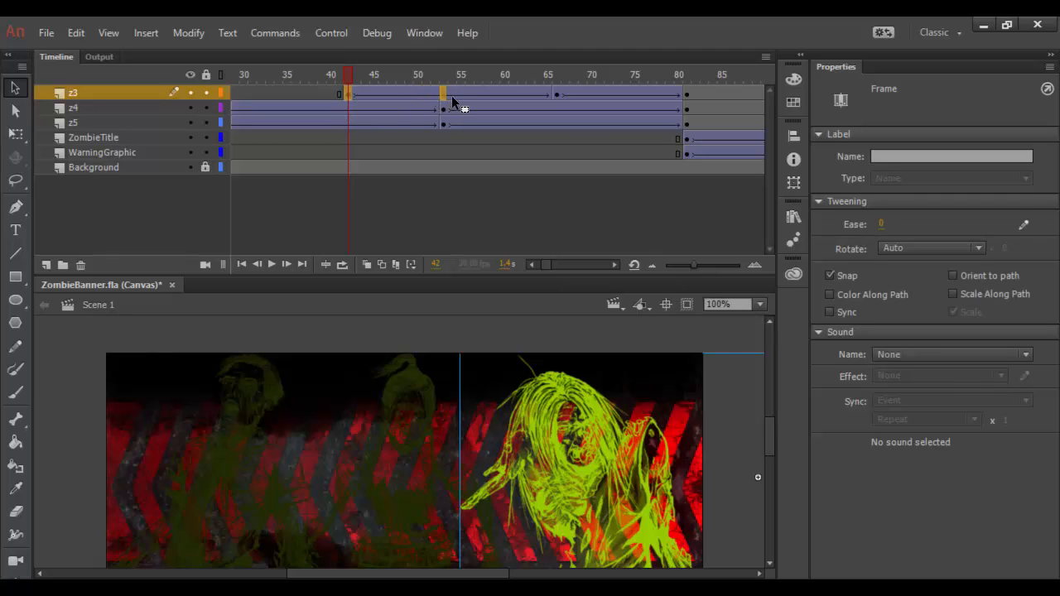
pyautogui.moveTo(451, 96); pyautogui.dragTo(454, 95)
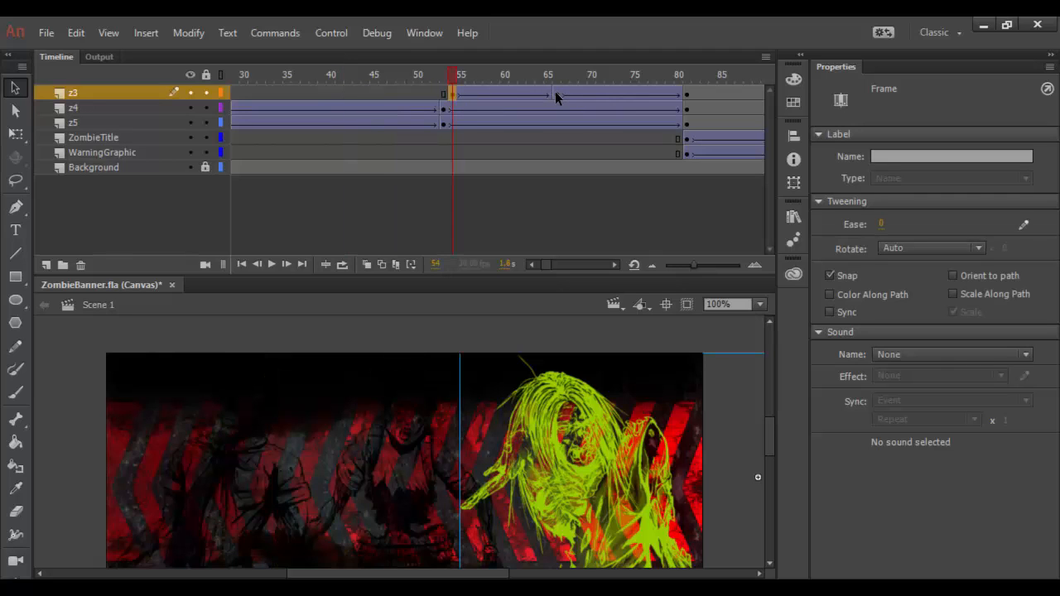
pyautogui.click(567, 94)
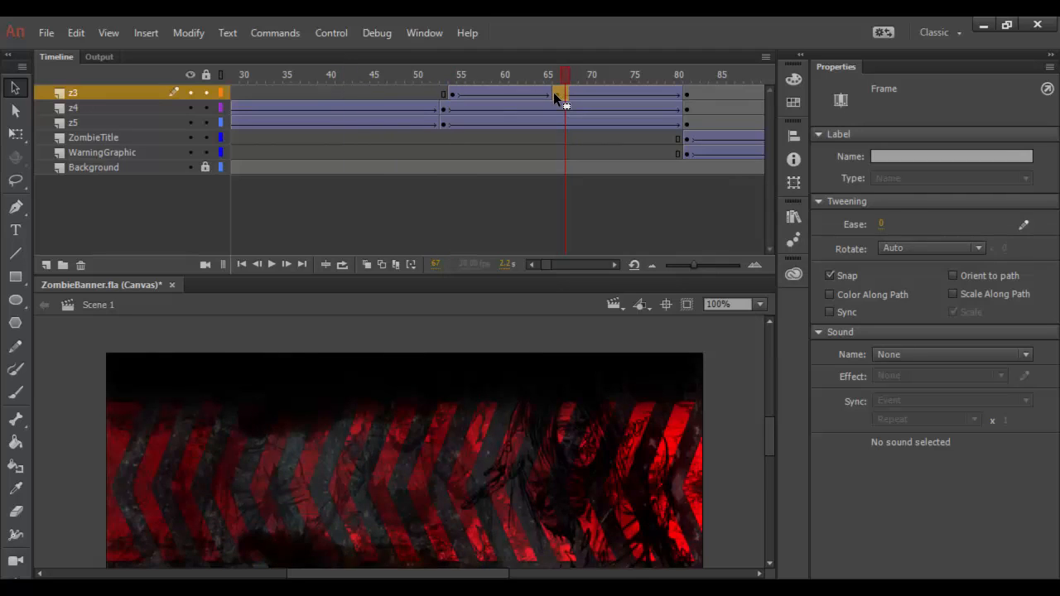
pyautogui.moveTo(553, 93); pyautogui.dragTo(312, 67)
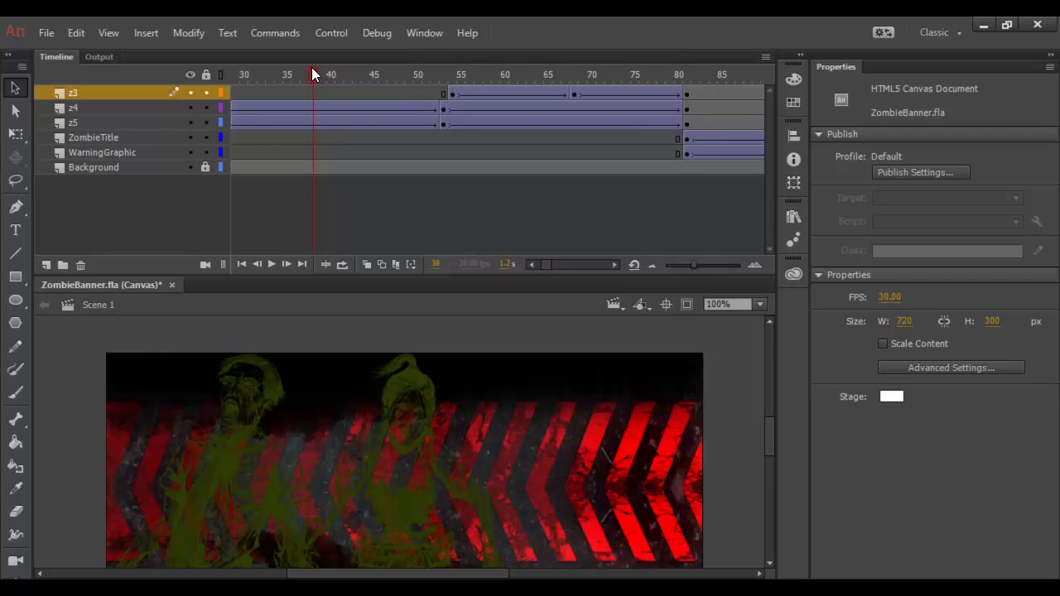
# Play back the animation to preview the z3 layer's timing
pyautogui.press('Return')
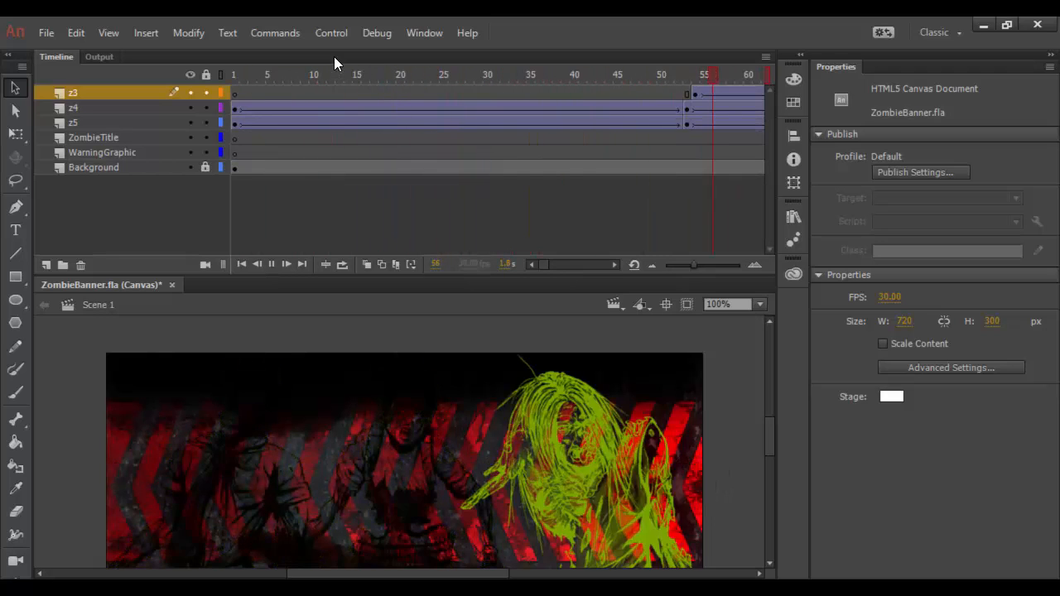
pyautogui.press('Return')
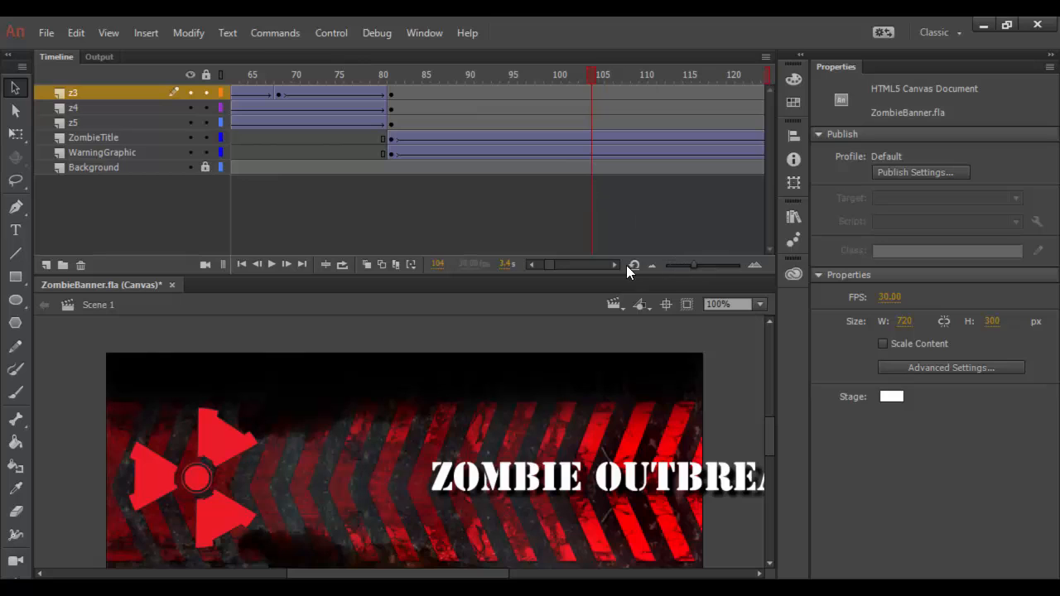
pyautogui.moveTo(549, 262); pyautogui.dragTo(532, 264)
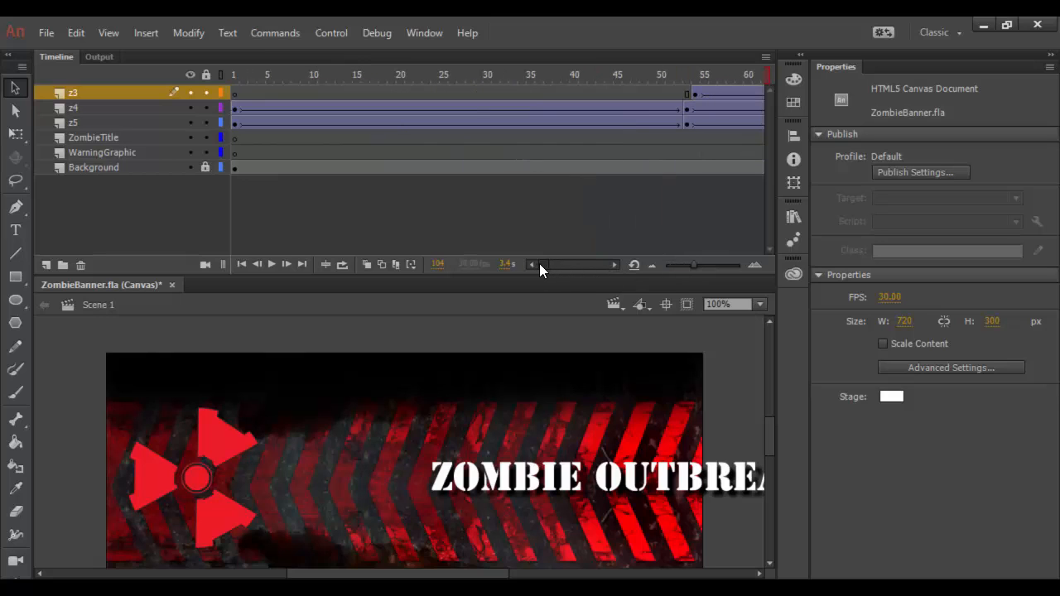
# Move the middle keyframes of the z4 and z5 layers from frame 53 to frame 68
pyautogui.moveTo(697, 271); pyautogui.dragTo(666, 265)
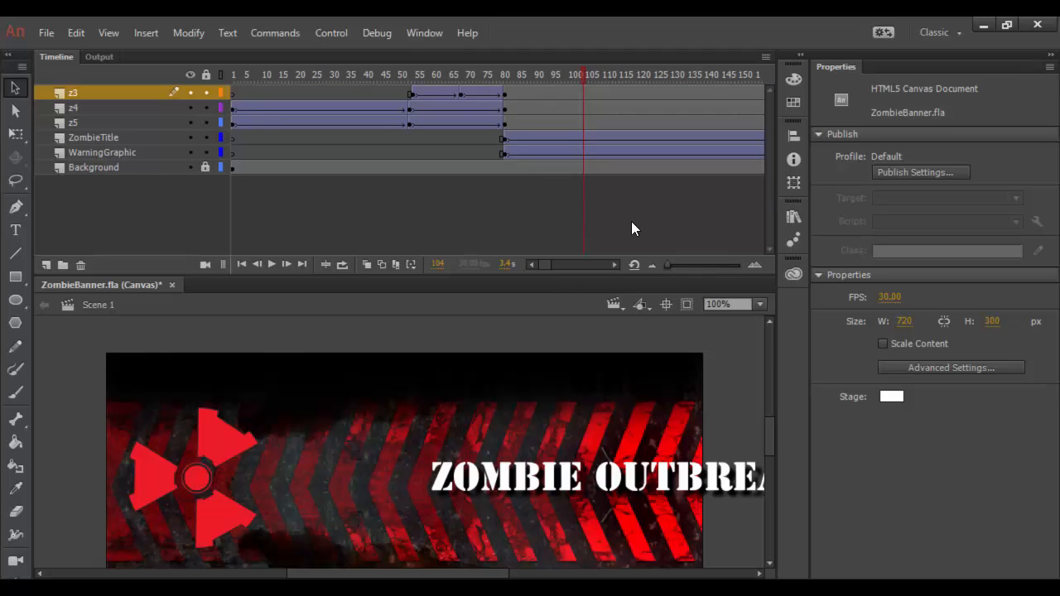
pyautogui.moveTo(673, 266); pyautogui.dragTo(692, 265)
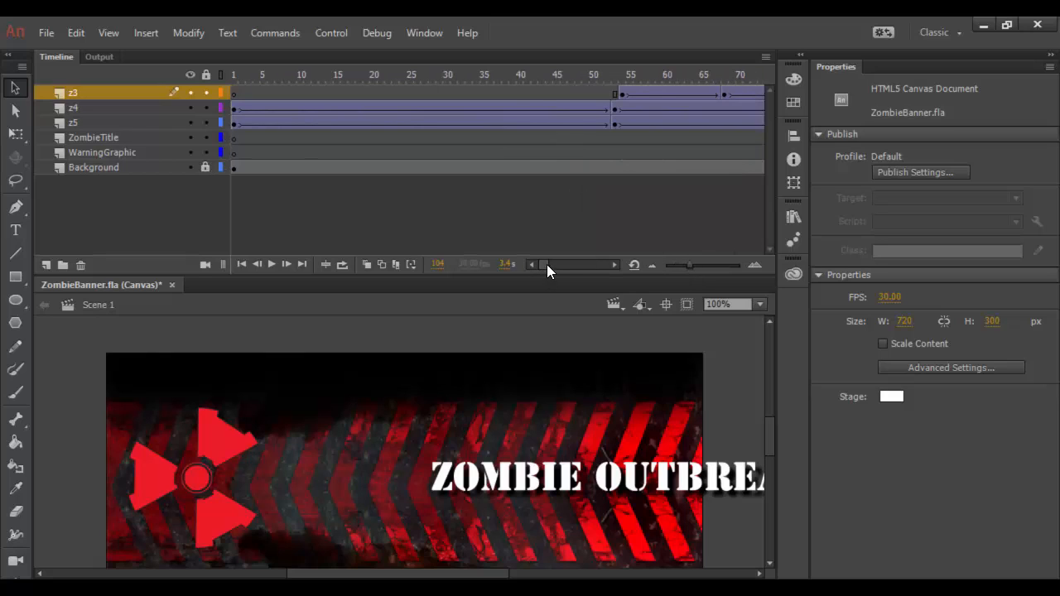
pyautogui.moveTo(546, 264); pyautogui.dragTo(548, 265)
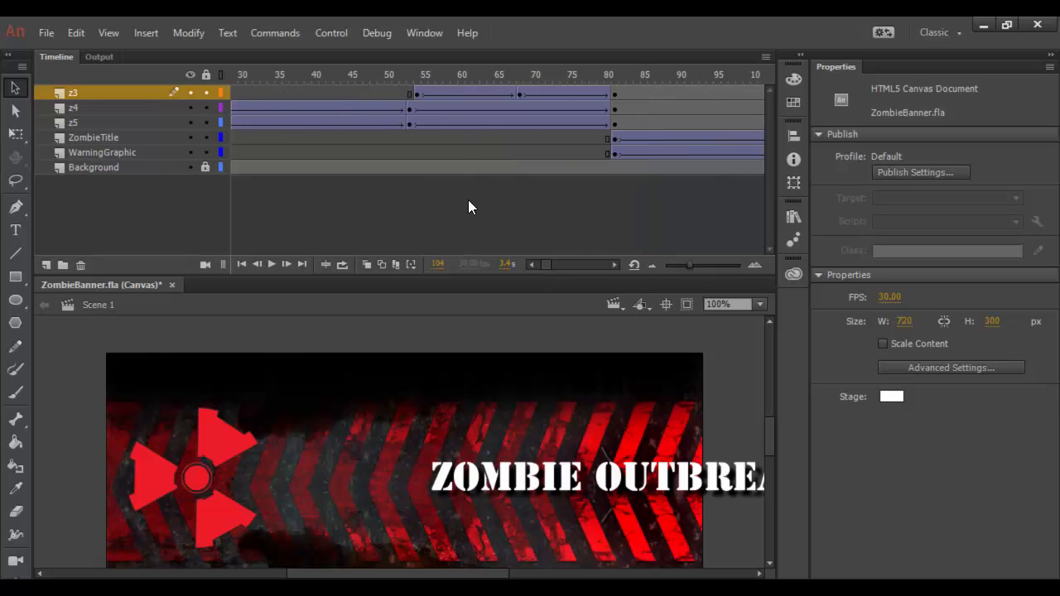
pyautogui.click(410, 109)
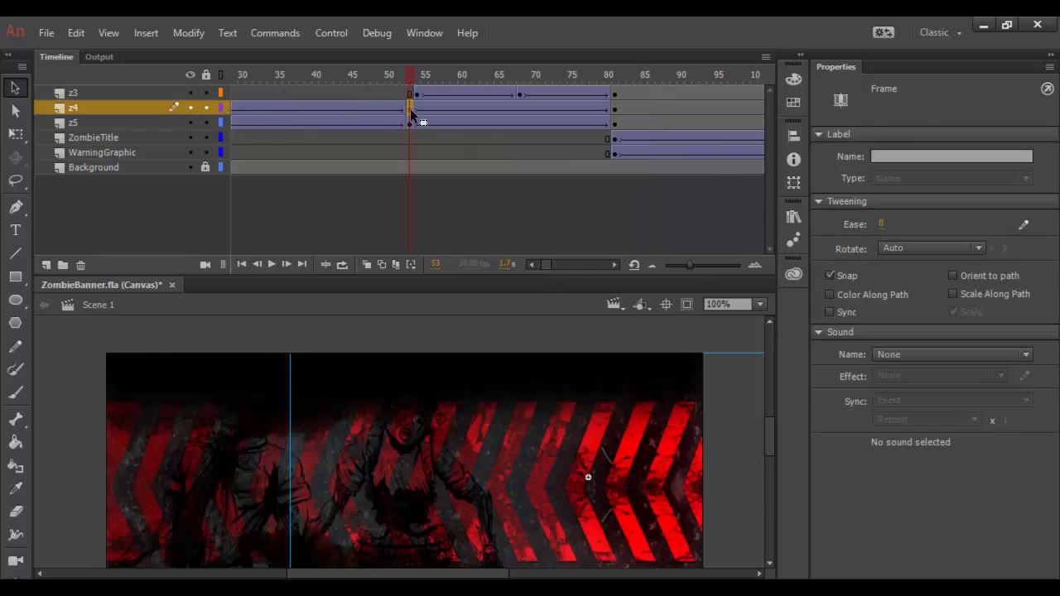
pyautogui.moveTo(410, 108); pyautogui.dragTo(518, 108)
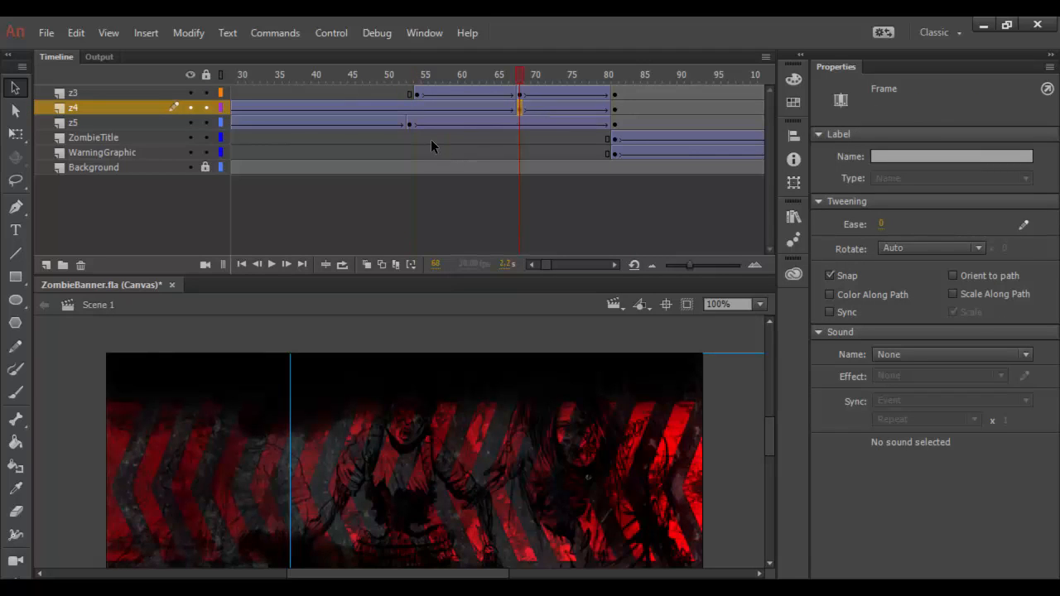
pyautogui.click(410, 124)
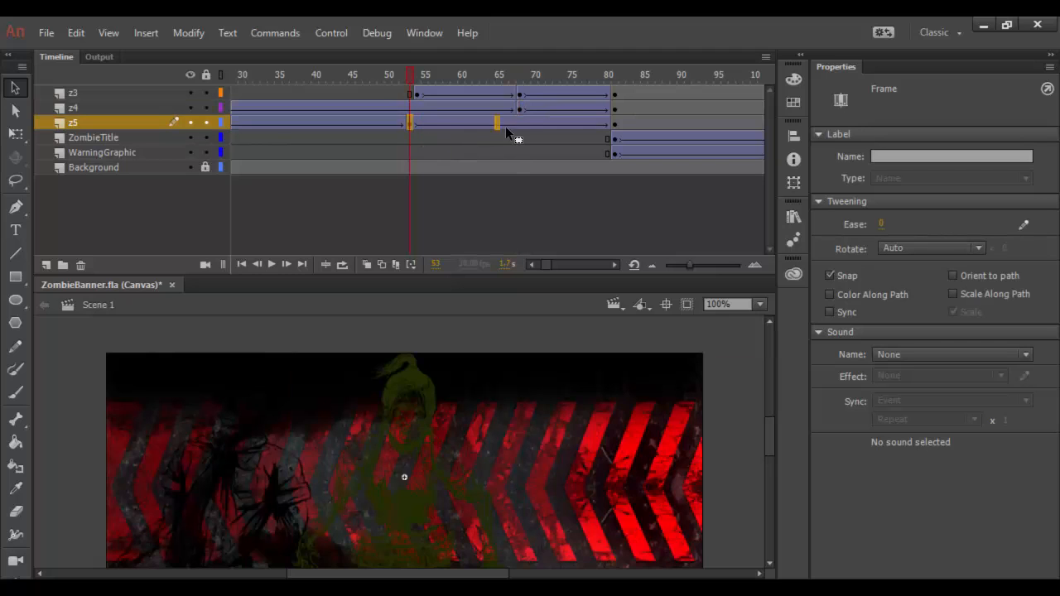
pyautogui.moveTo(516, 126); pyautogui.dragTo(515, 125)
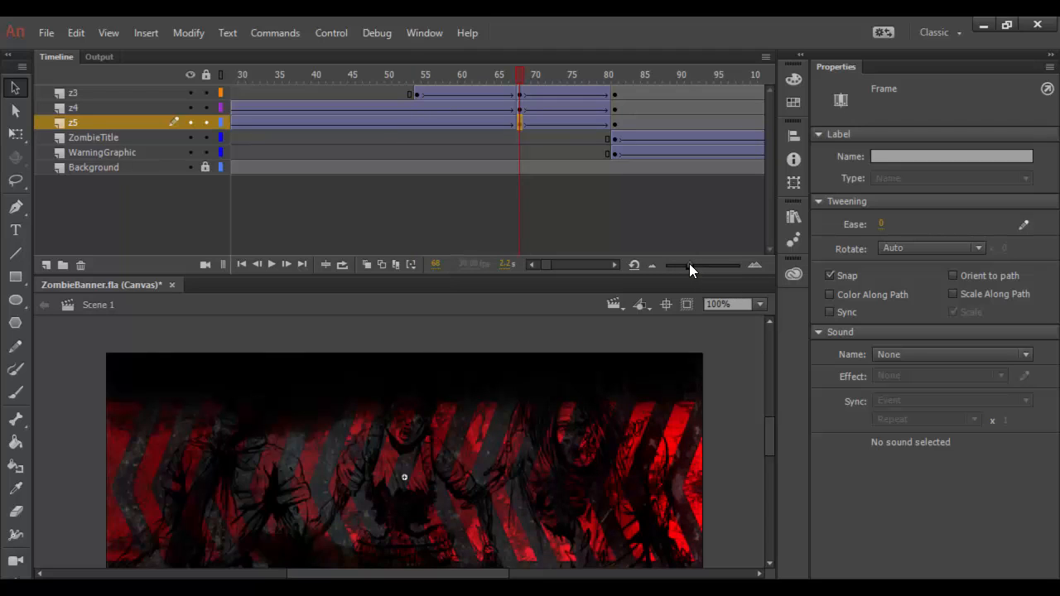
# Move the starting keyframes of the z4 and z5 layers from frame 1 to frame 54
pyautogui.moveTo(550, 261); pyautogui.dragTo(527, 263)
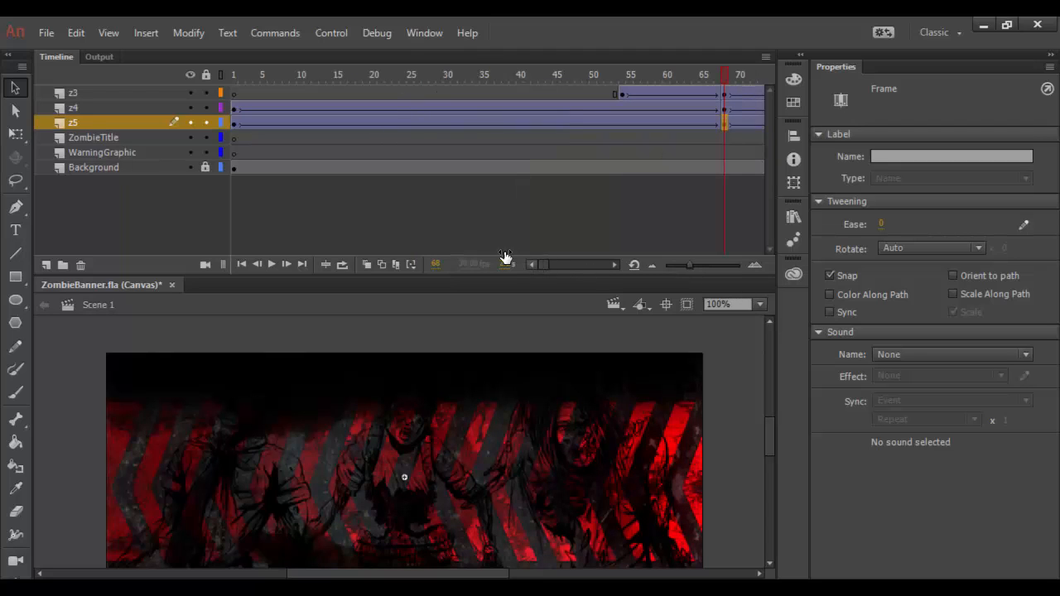
pyautogui.click(232, 107)
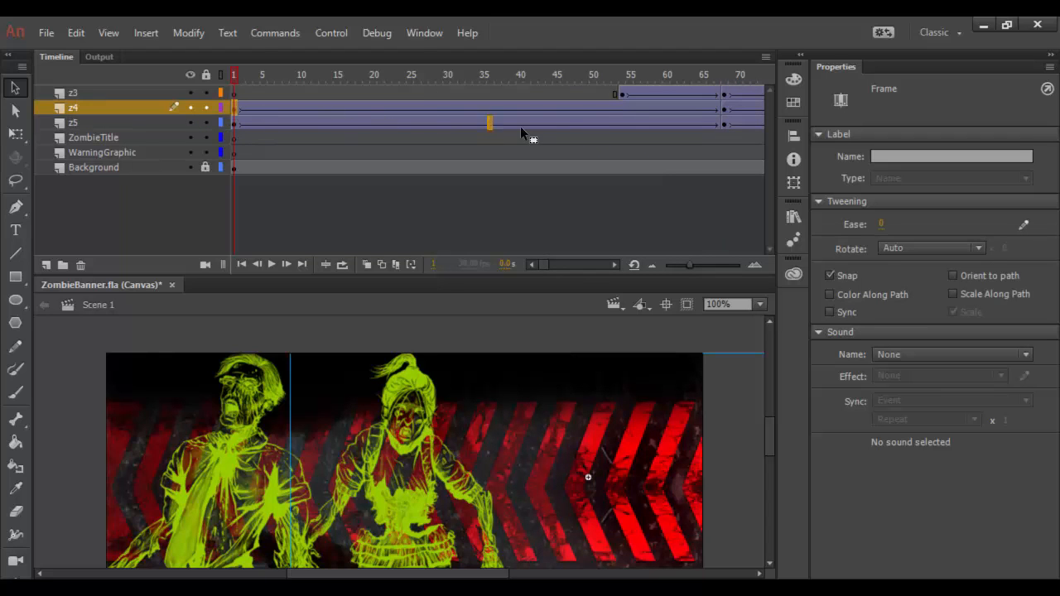
pyautogui.moveTo(618, 108); pyautogui.dragTo(619, 109)
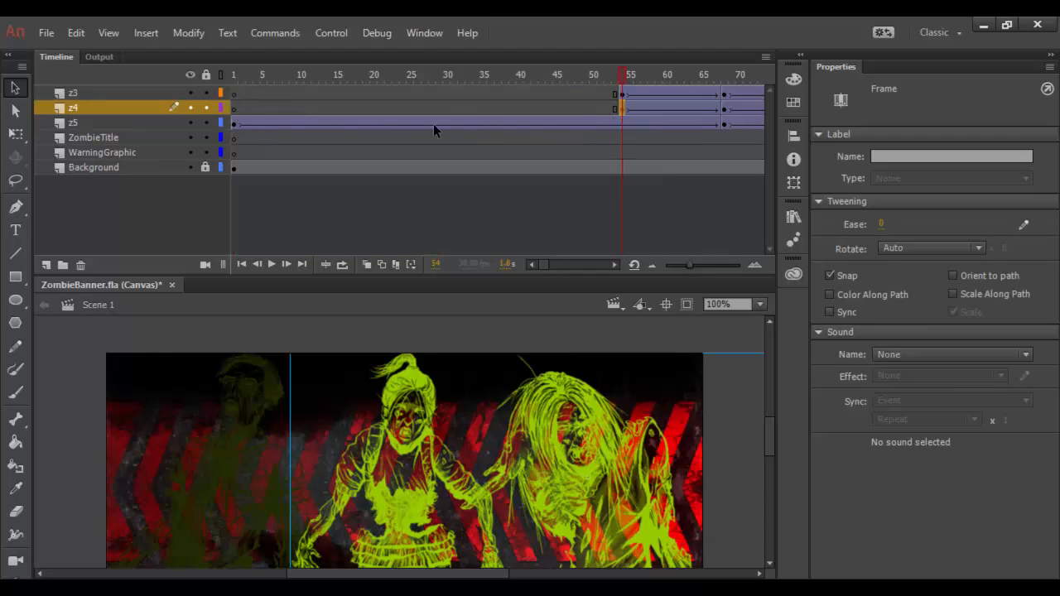
pyautogui.click(233, 123)
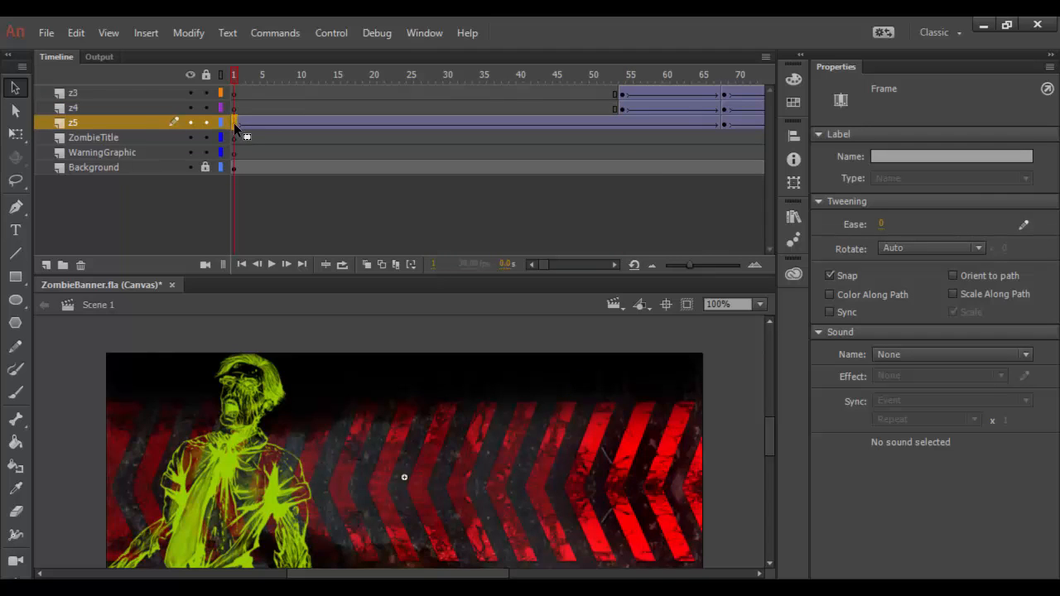
pyautogui.moveTo(619, 118); pyautogui.dragTo(619, 119)
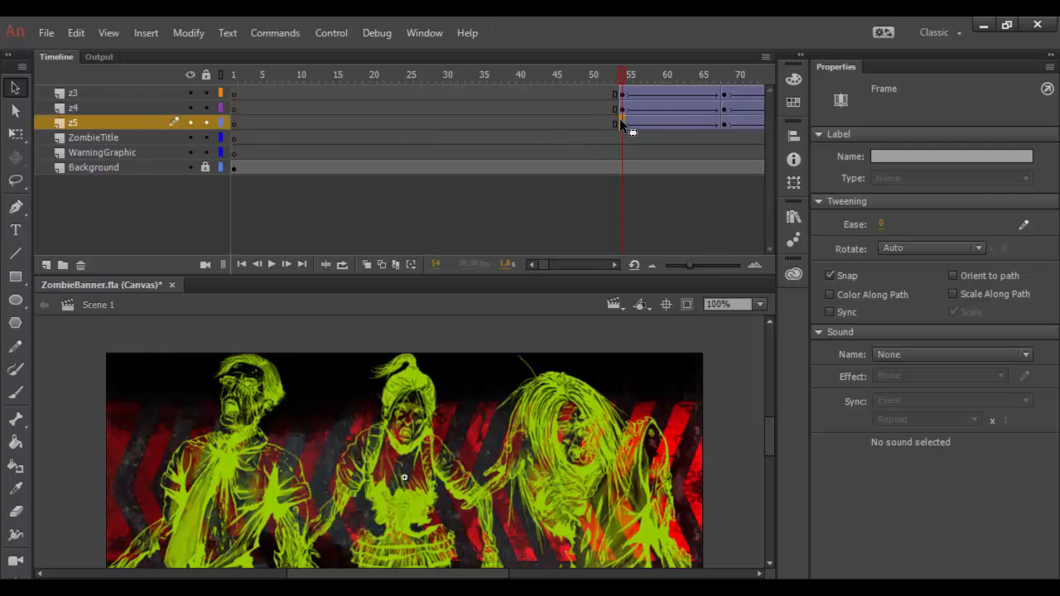
# Shift the z4 layer's whole tween sequence earlier so its first tween starts at frame 38
pyautogui.moveTo(547, 262); pyautogui.dragTo(546, 262)
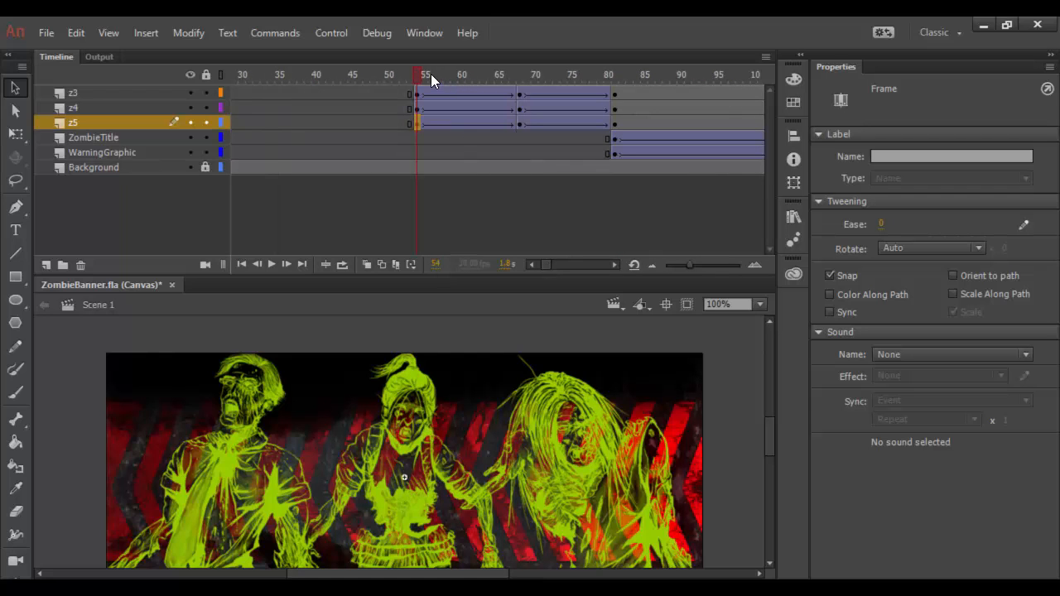
pyautogui.moveTo(426, 74); pyautogui.dragTo(404, 76)
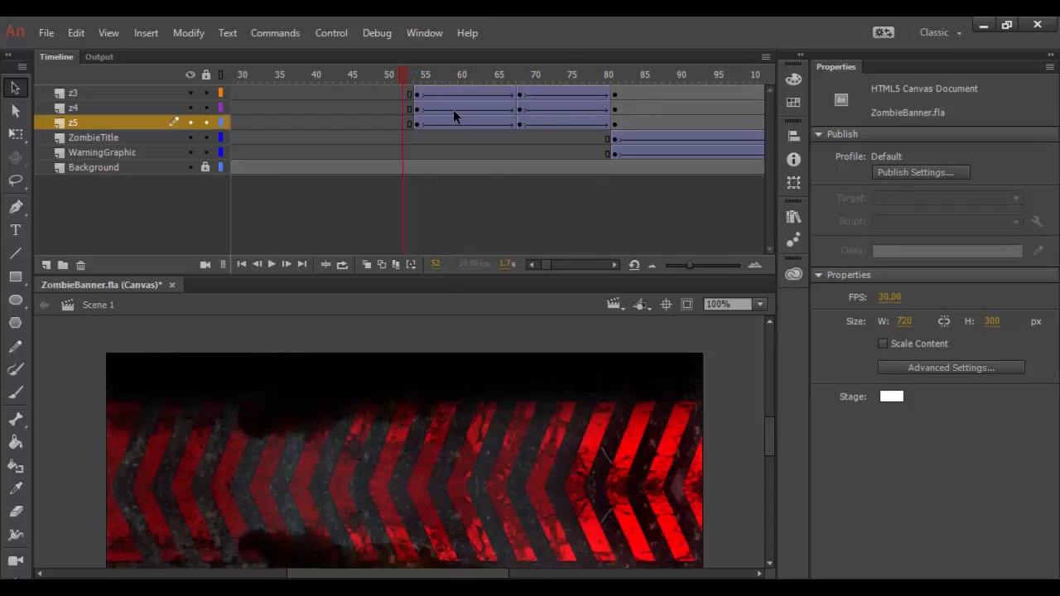
pyautogui.moveTo(462, 108); pyautogui.dragTo(405, 107)
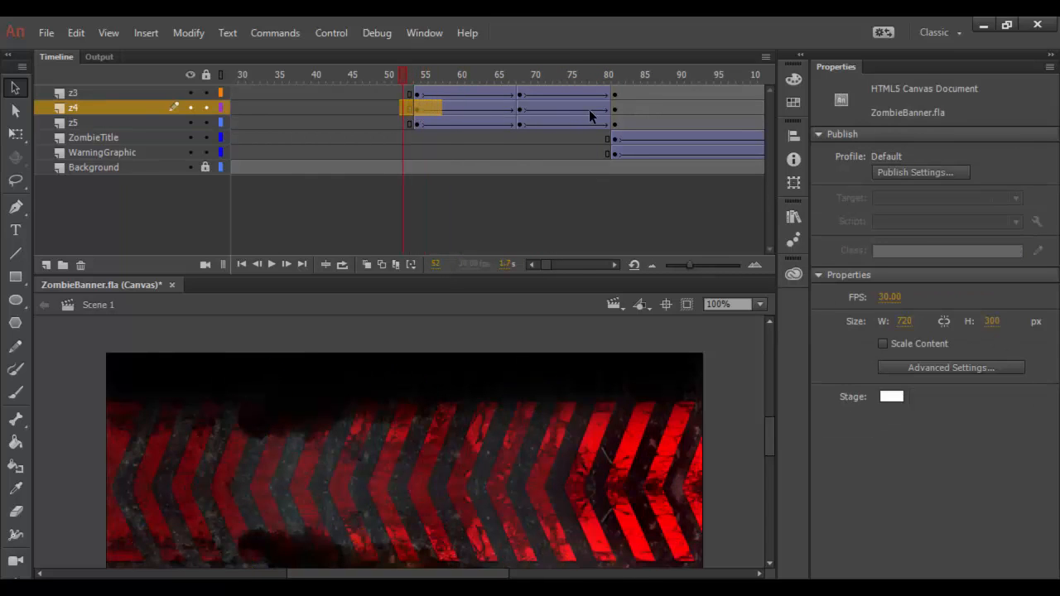
pyautogui.moveTo(625, 105); pyautogui.dragTo(414, 102)
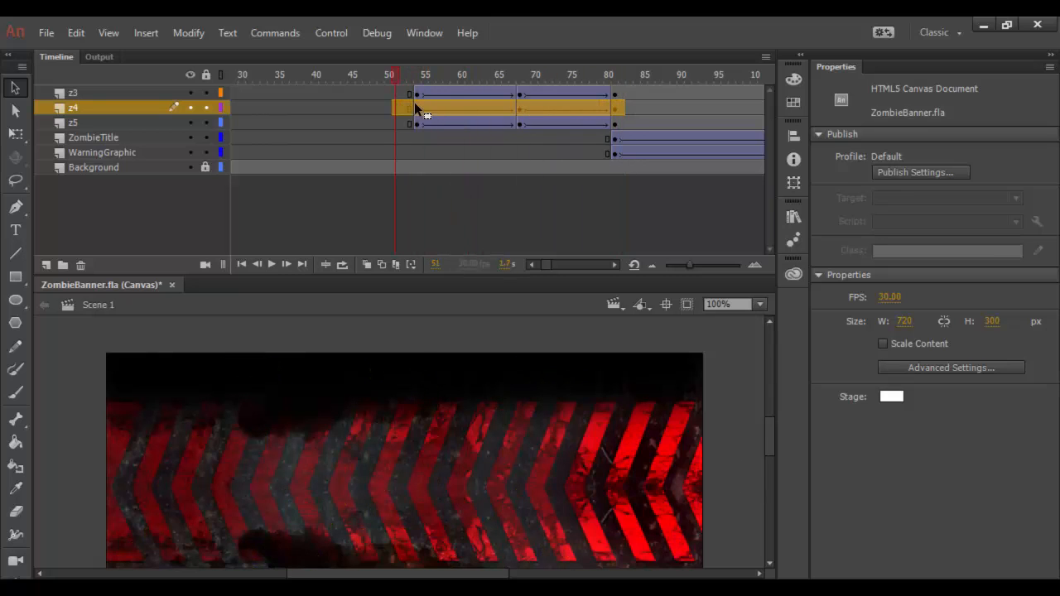
pyautogui.moveTo(500, 107); pyautogui.dragTo(380, 107)
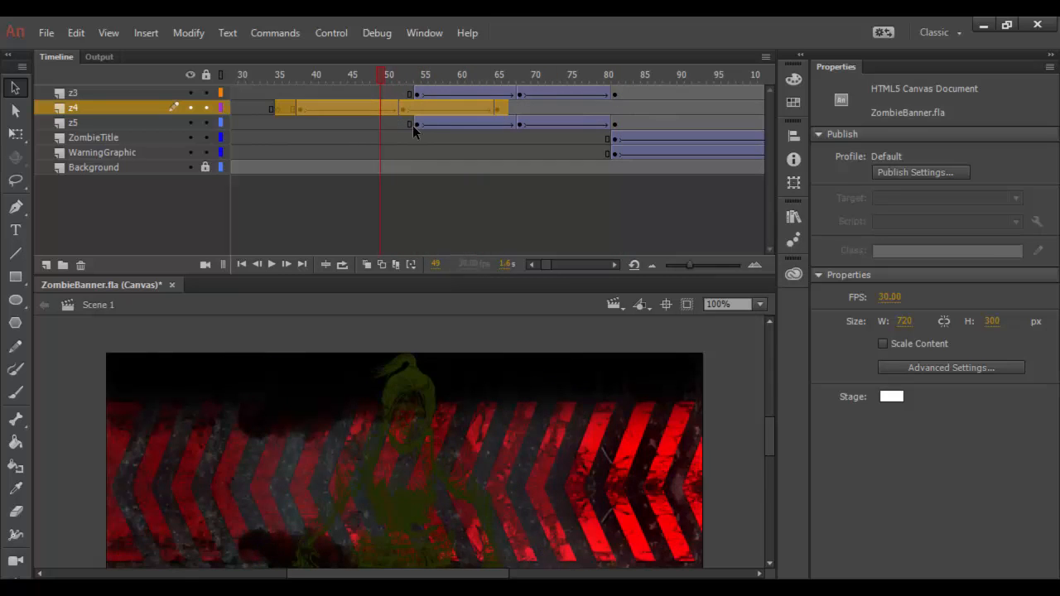
pyautogui.click(565, 107)
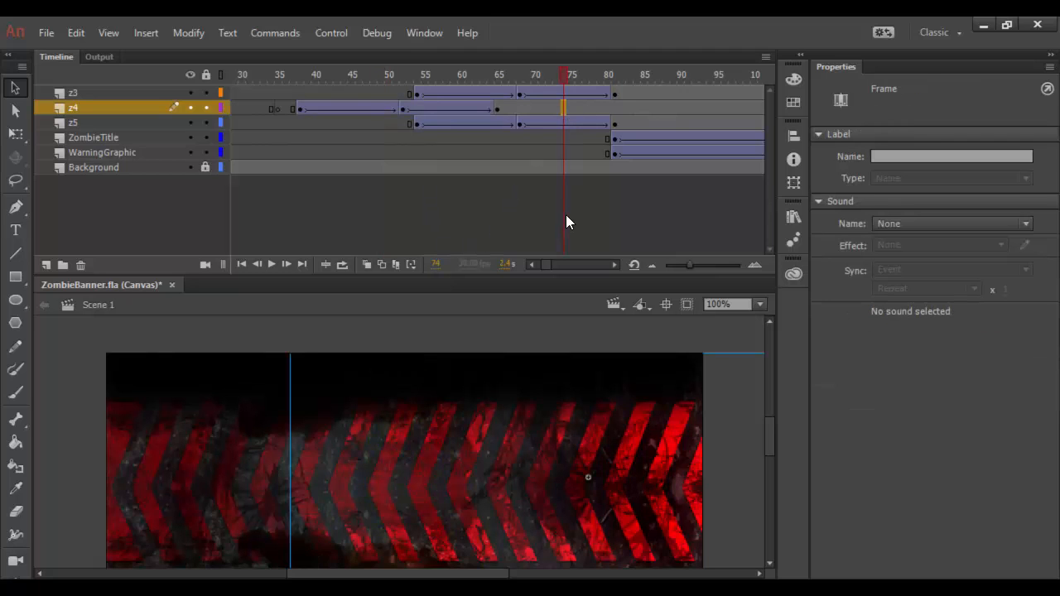
# Shift the z4 layer's tween sequence further back so its first tween starts at frame 2
pyautogui.moveTo(545, 262); pyautogui.dragTo(537, 262)
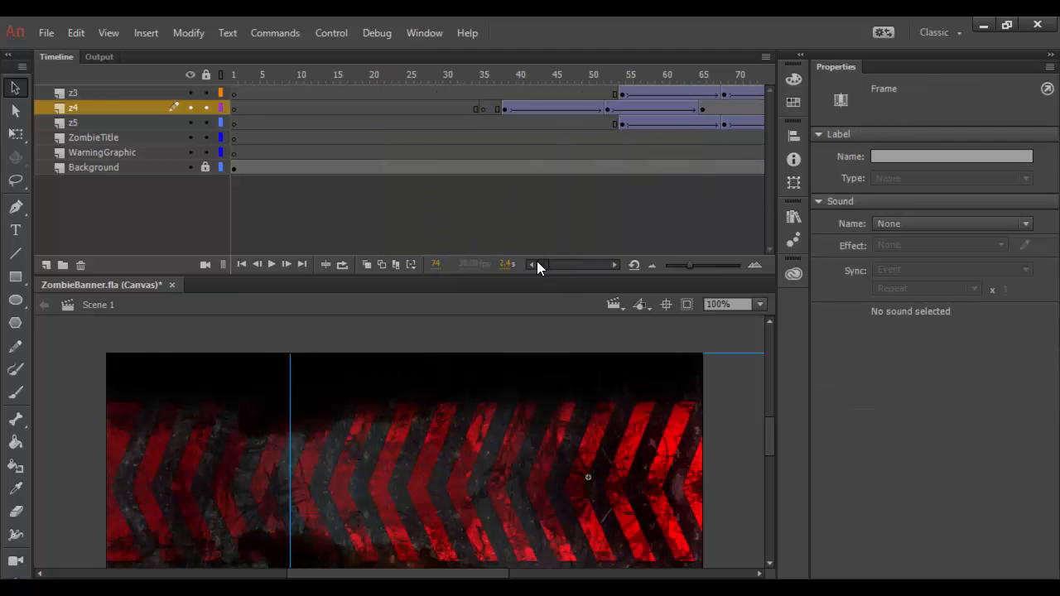
pyautogui.moveTo(450, 95); pyautogui.dragTo(536, 113)
pyautogui.click(471, 151)
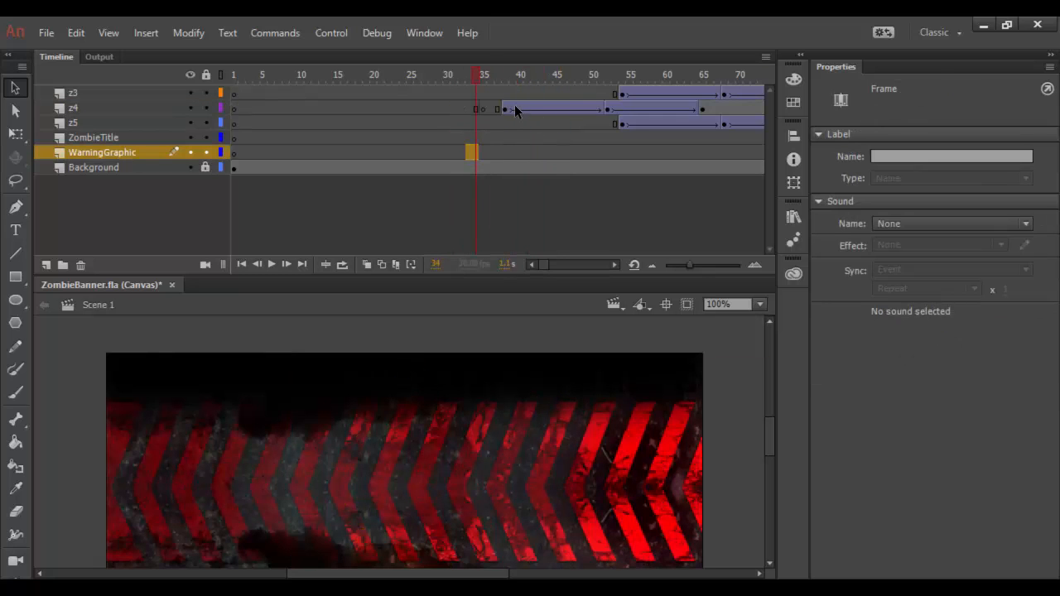
pyautogui.moveTo(719, 108); pyautogui.dragTo(499, 114)
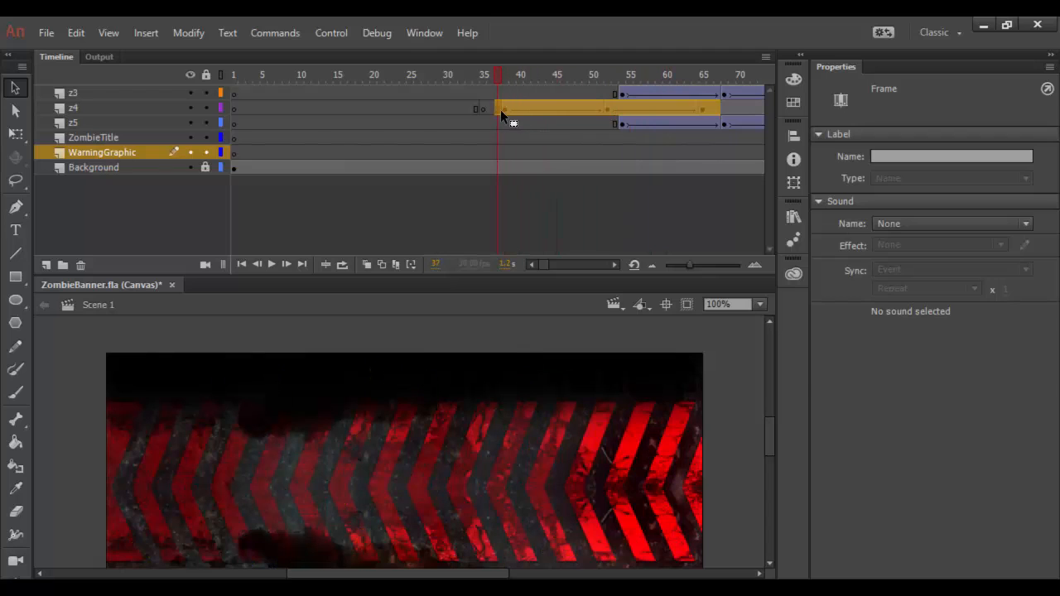
pyautogui.moveTo(587, 104); pyautogui.dragTo(325, 107)
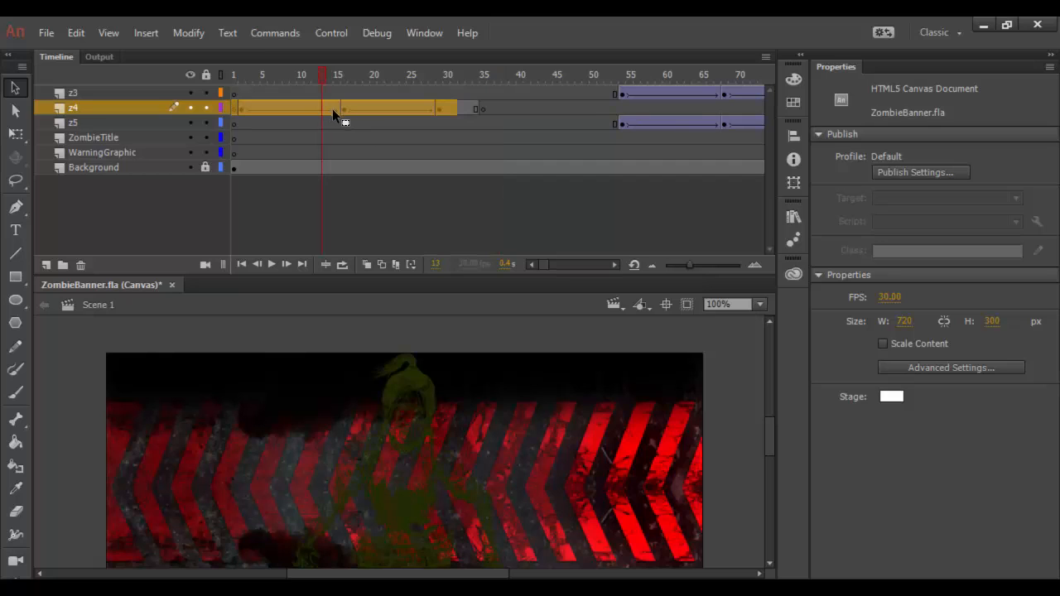
# Shift the z5 layer's whole tween sequence earlier so it starts at frame 29, where the z4 sequence ends
pyautogui.click(387, 122)
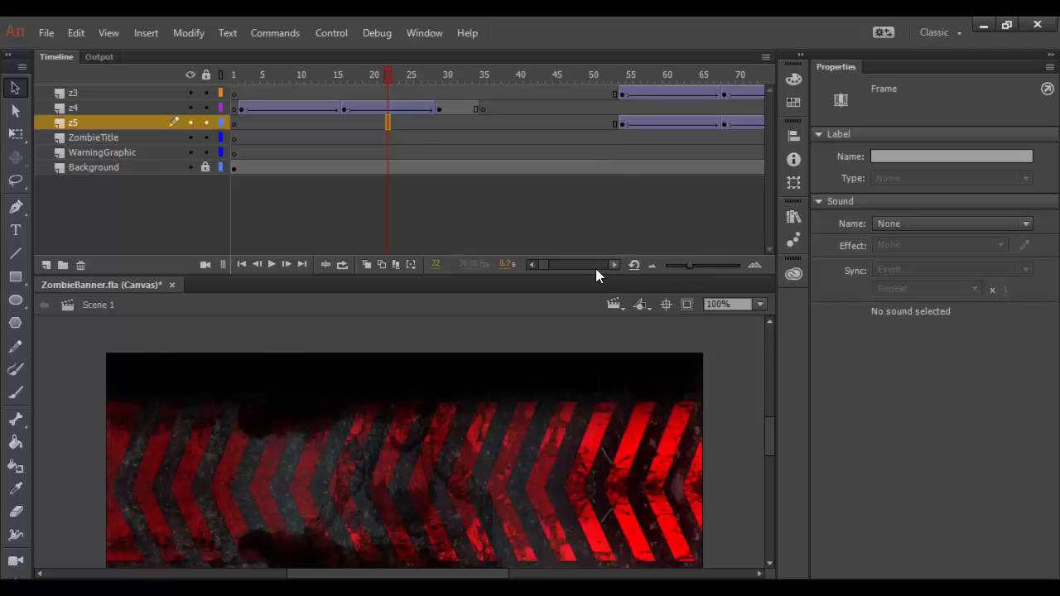
pyautogui.hscroll(5, 545, 265)
pyautogui.hscroll(-2, 545, 264)
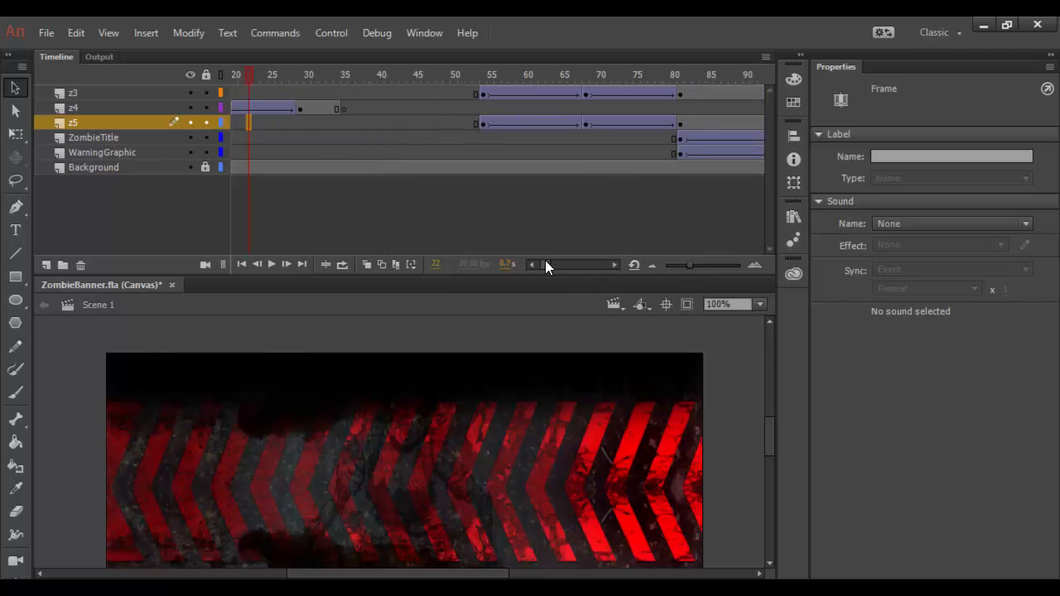
pyautogui.moveTo(459, 123)
pyautogui.mouseDown()
pyautogui.moveTo(684, 121)
pyautogui.moveTo(449, 121)
pyautogui.mouseUp()
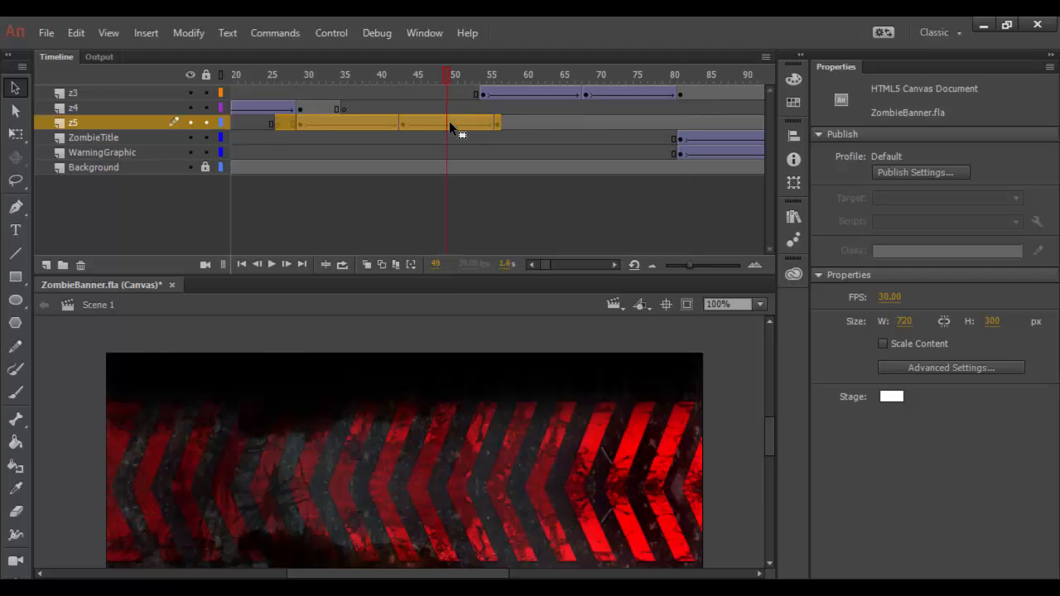
# Play the animation from frame 1 to preview the zombies appearing one after another
pyautogui.moveTo(448, 71); pyautogui.dragTo(226, 83)
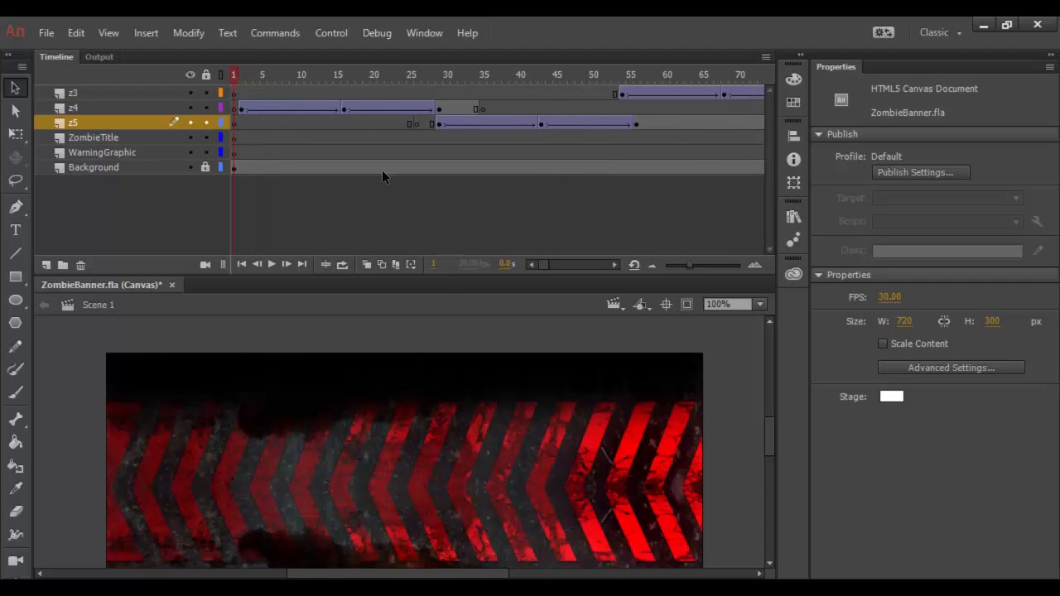
pyautogui.press('Return')
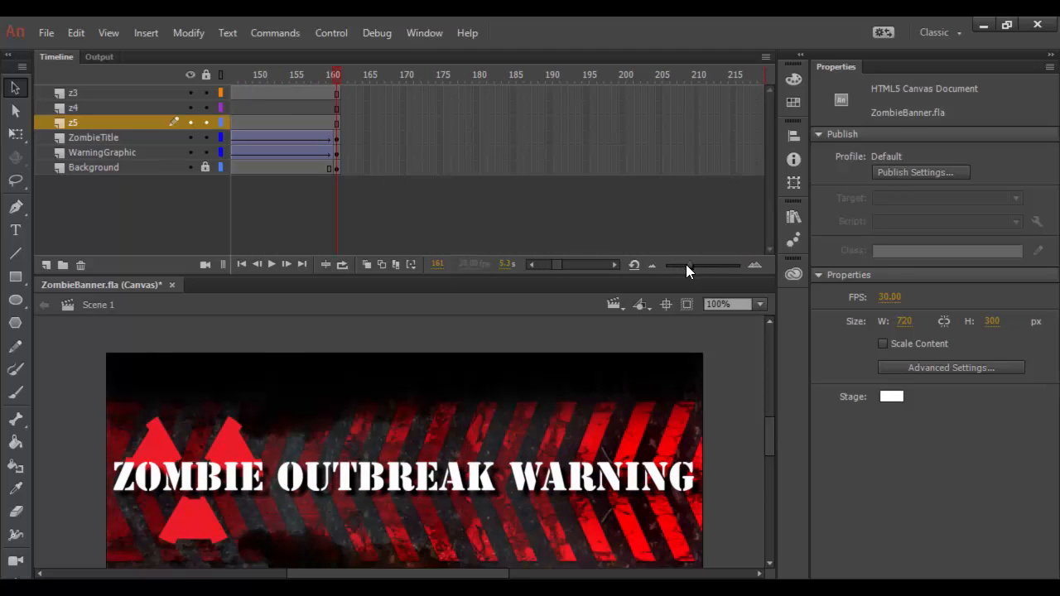
# Set the easing of the z4 layer's first tween to 100 out and of its second tween to -100 in
pyautogui.moveTo(685, 264); pyautogui.dragTo(646, 266)
pyautogui.moveTo(571, 263); pyautogui.dragTo(517, 264)
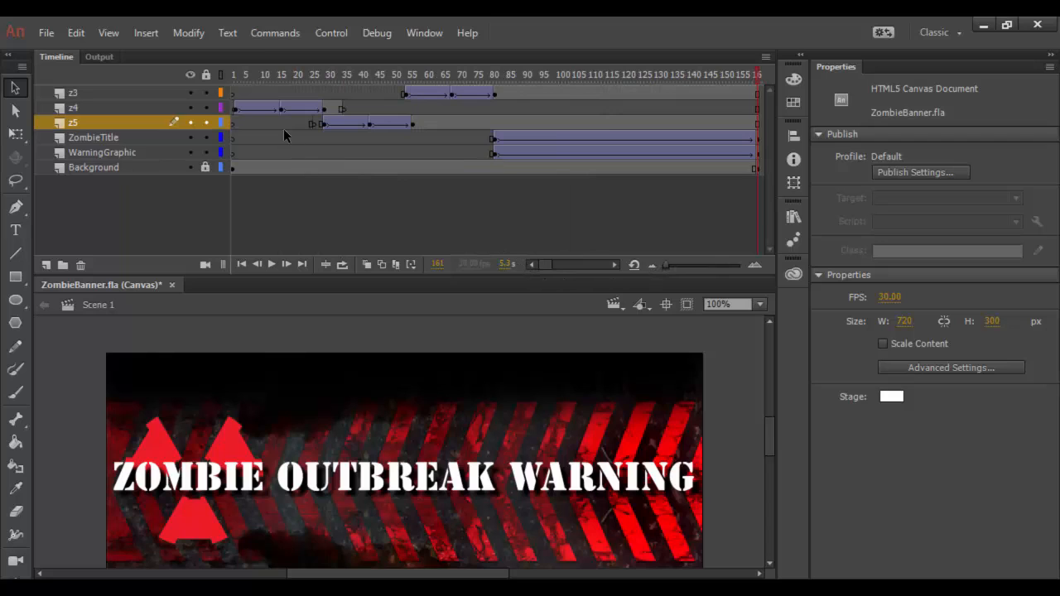
pyautogui.click(262, 110)
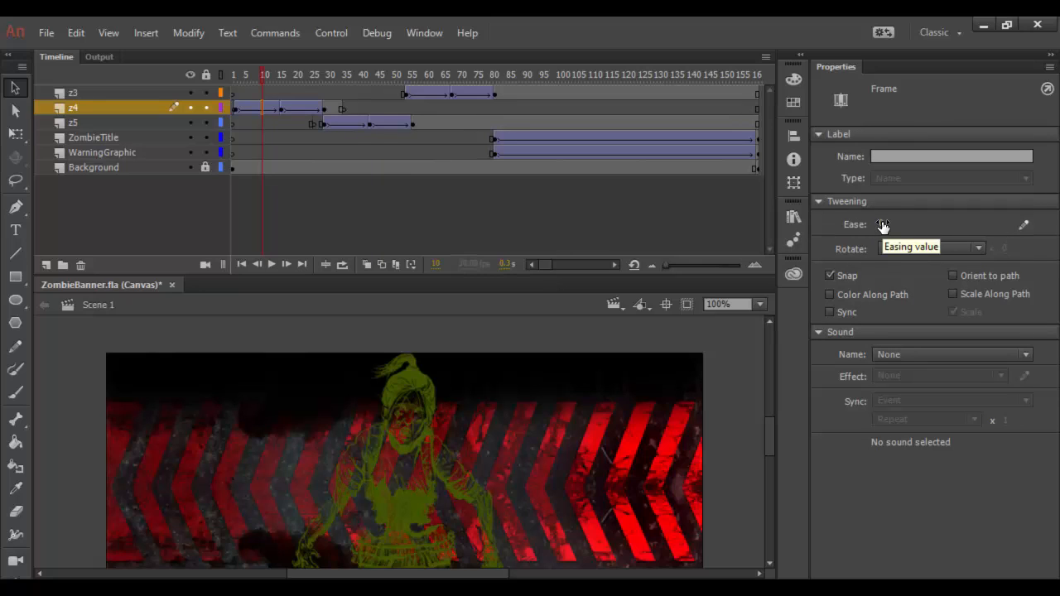
pyautogui.moveTo(883, 225); pyautogui.dragTo(981, 226)
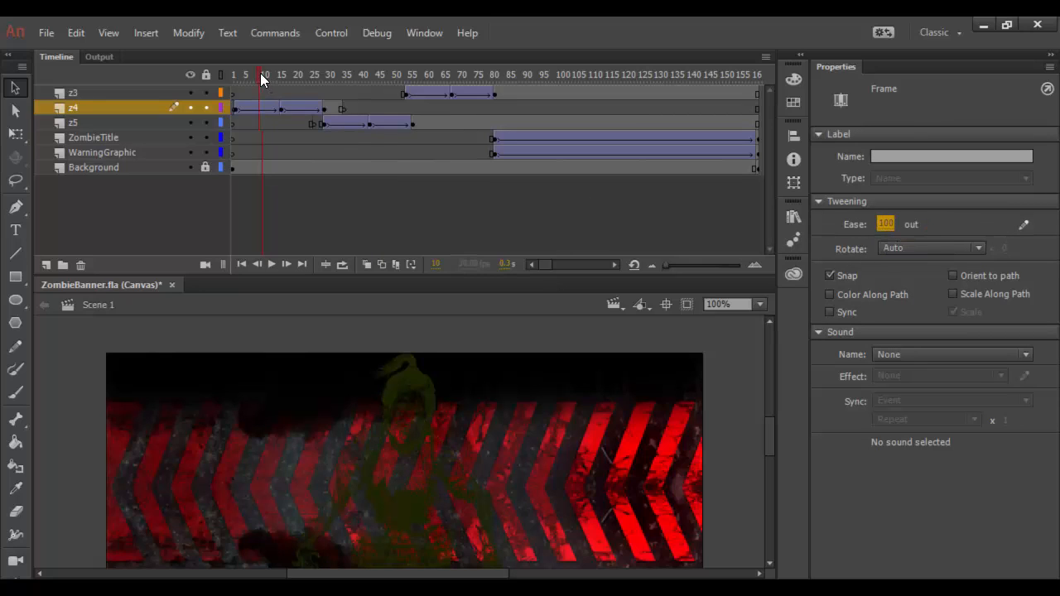
pyautogui.moveTo(260, 73); pyautogui.dragTo(306, 110)
pyautogui.click(306, 108)
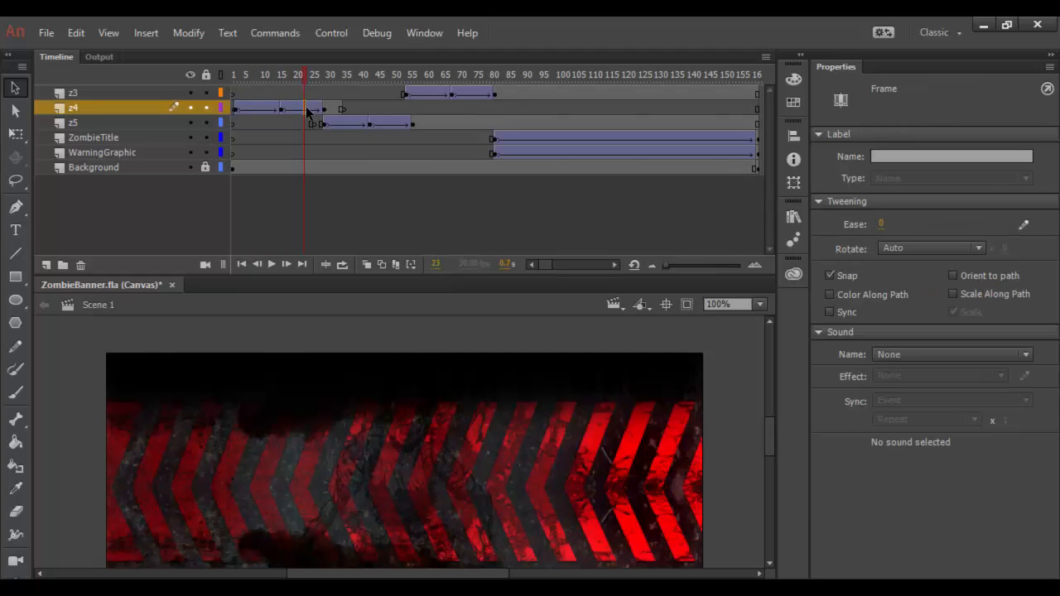
pyautogui.moveTo(881, 229); pyautogui.dragTo(721, 227)
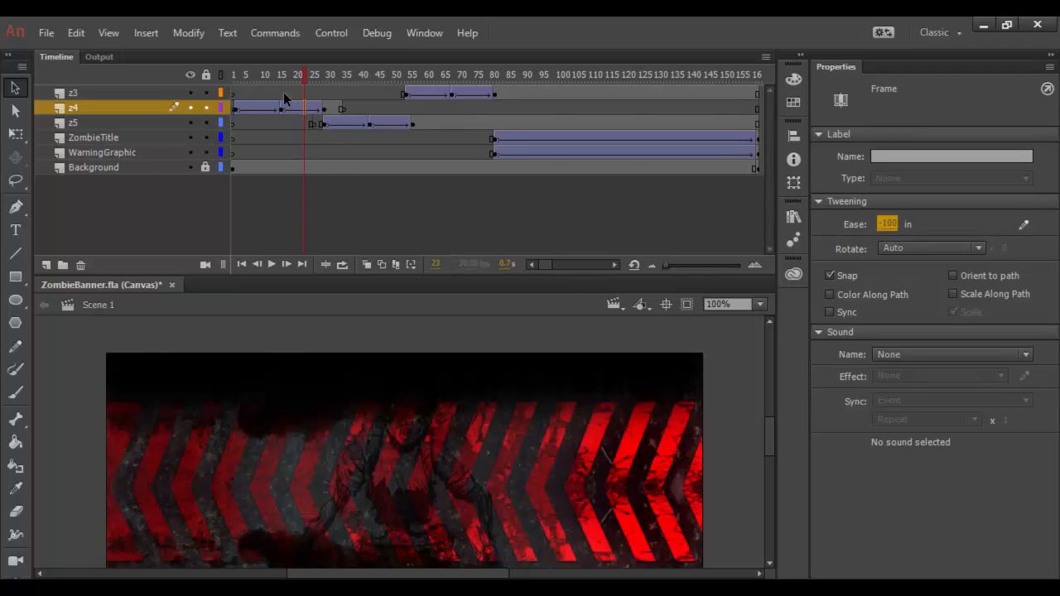
# Play the animation from frame 1 to preview the z4 easing, and stop it during the z3 sequence
pyautogui.moveTo(303, 74); pyautogui.dragTo(227, 94)
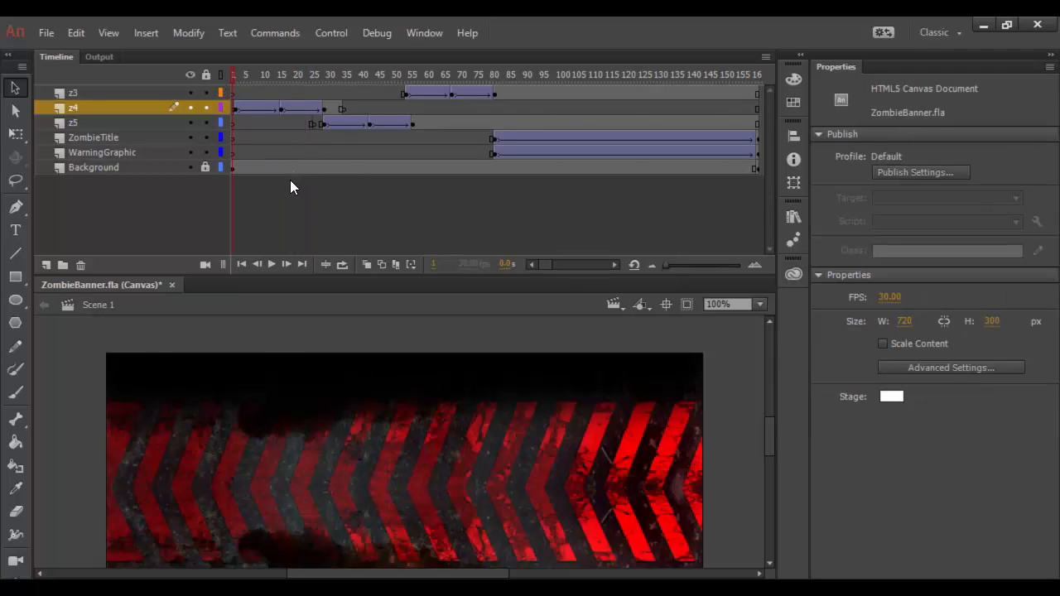
pyautogui.press('Return')
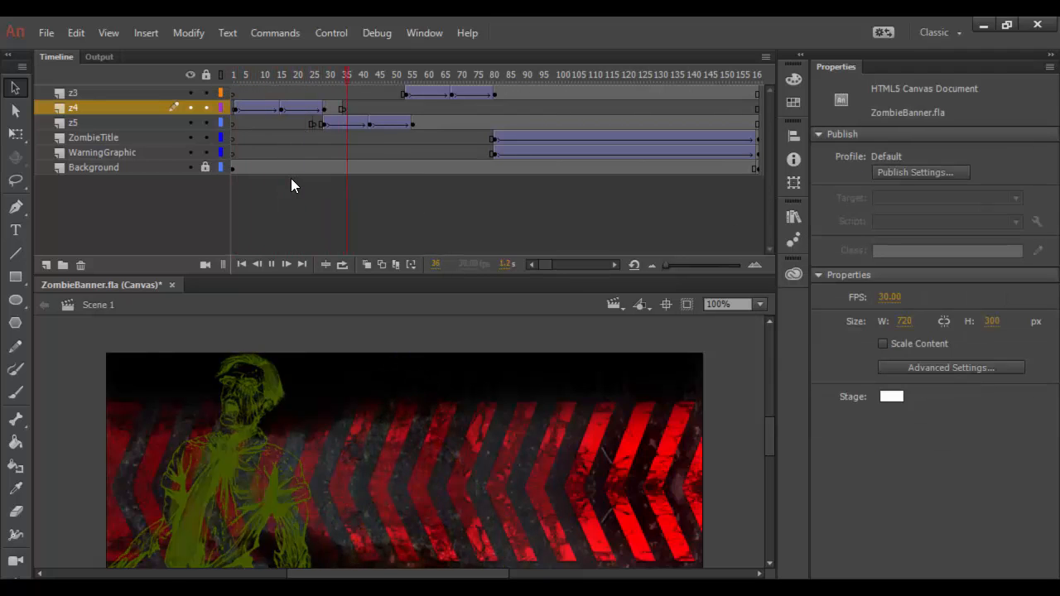
pyautogui.press('Return')
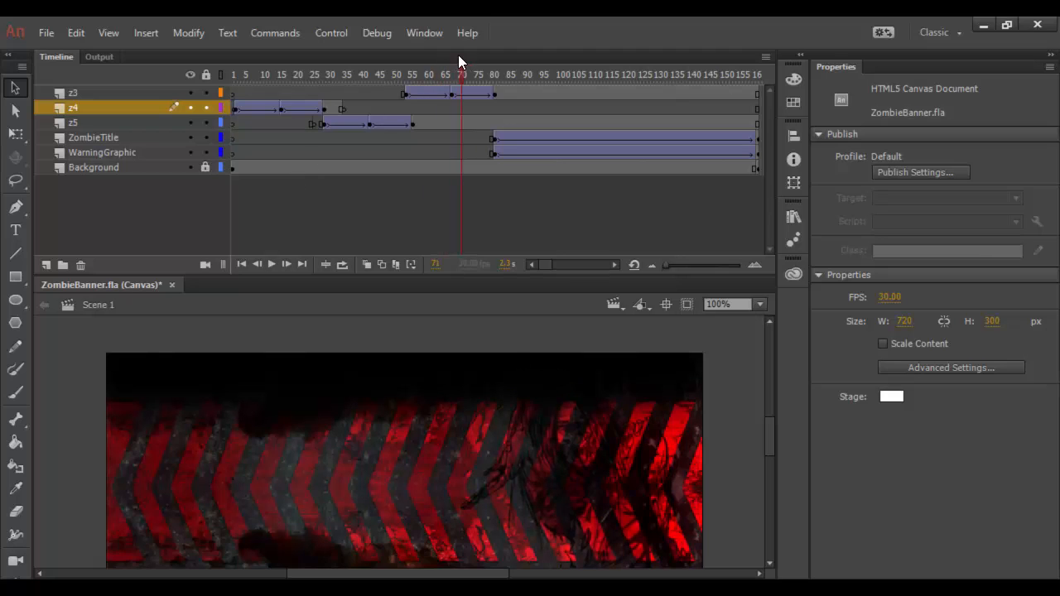
# Set the easing of the z5 layer's first tween to 100 out and give its second tween a full ease in
pyautogui.moveTo(458, 69); pyautogui.dragTo(348, 76)
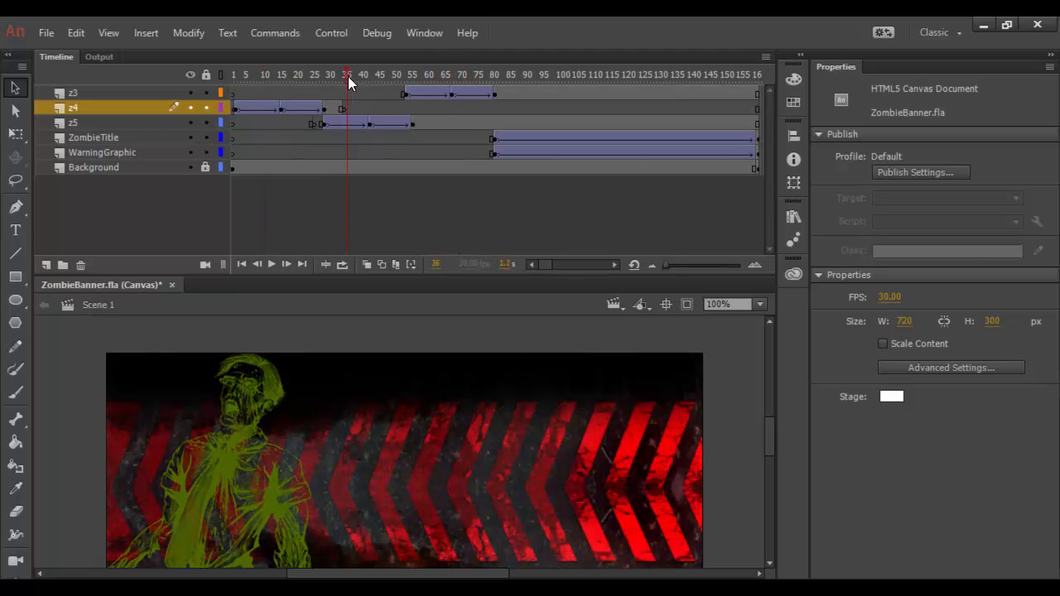
pyautogui.click(348, 128)
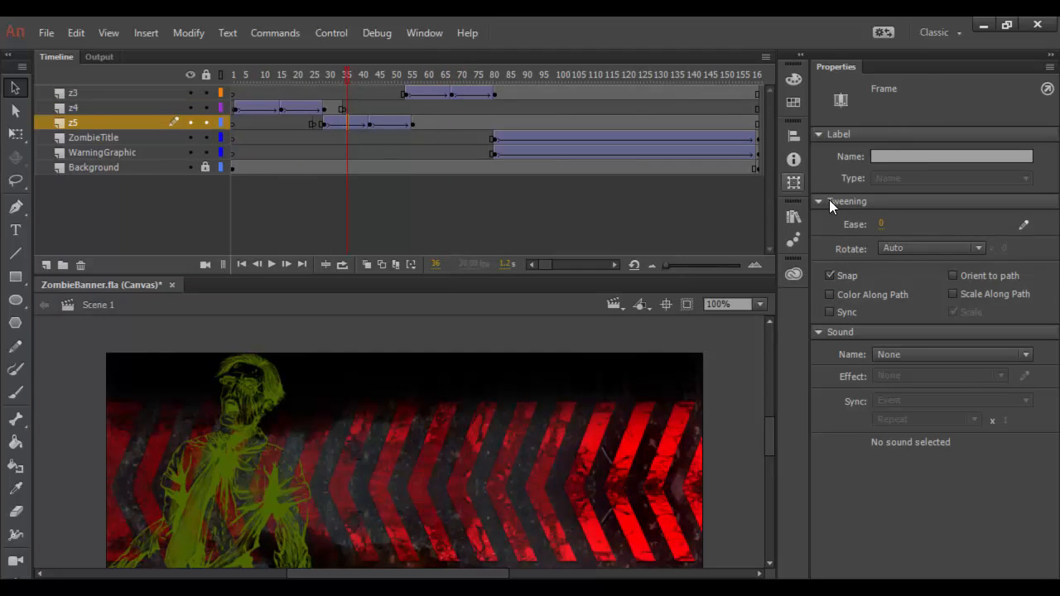
pyautogui.moveTo(882, 226); pyautogui.dragTo(956, 232)
pyautogui.moveTo(884, 227); pyautogui.dragTo(917, 228)
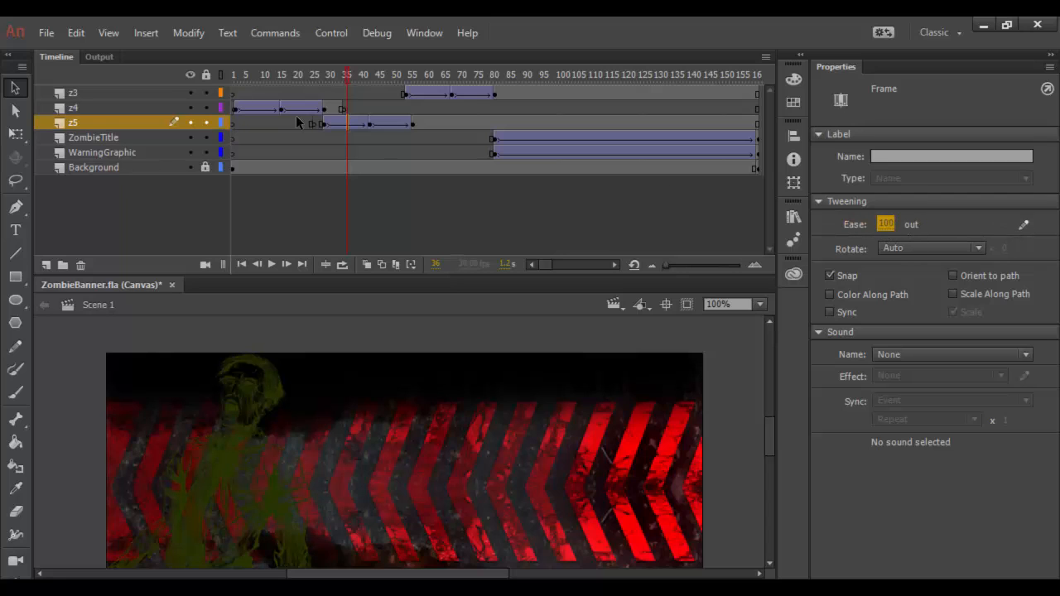
pyautogui.click(395, 123)
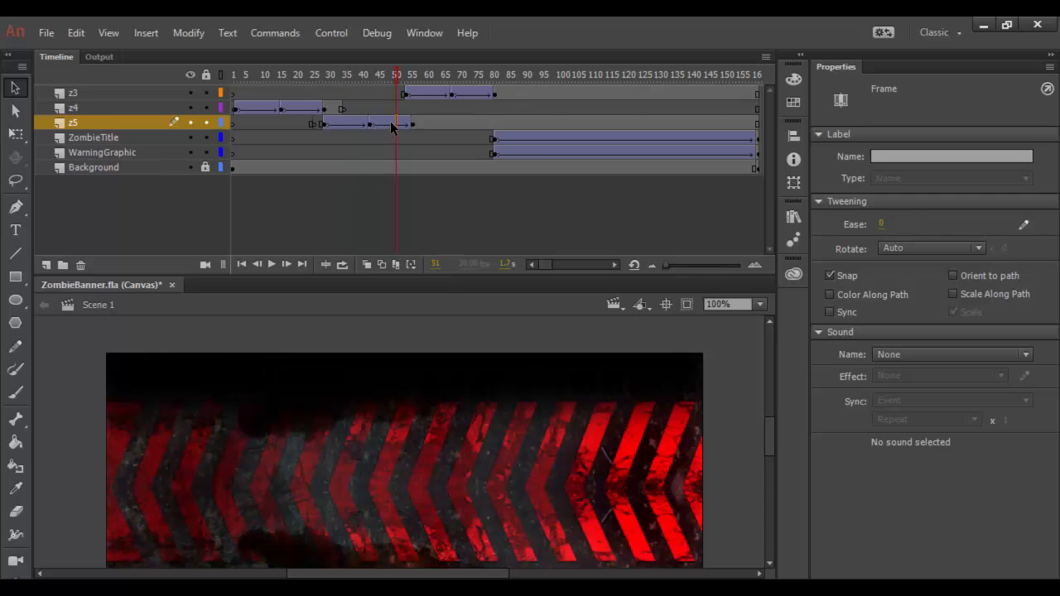
pyautogui.moveTo(883, 223); pyautogui.dragTo(739, 220)
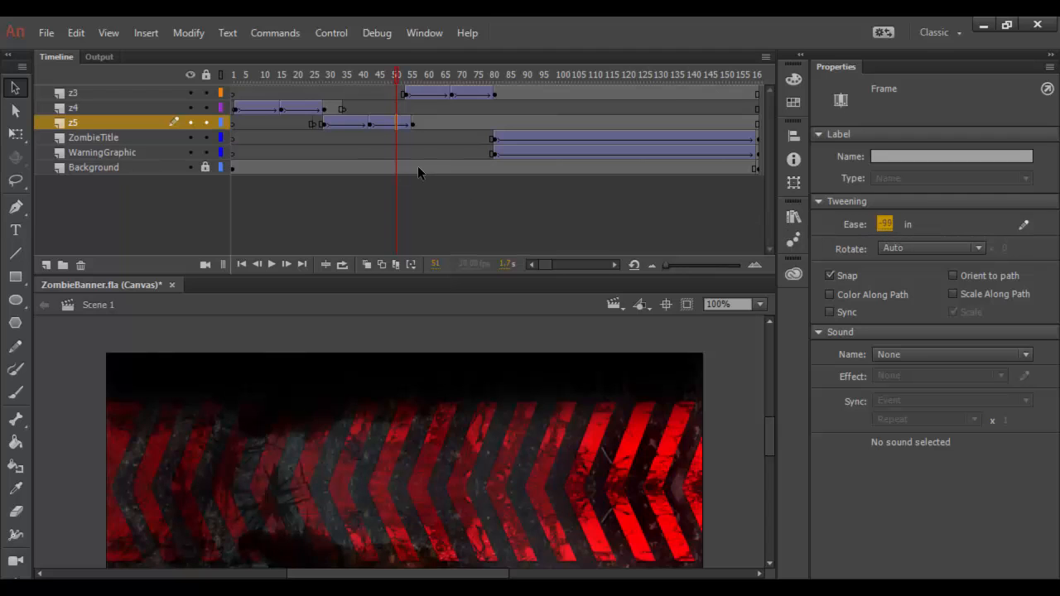
pyautogui.moveTo(893, 226); pyautogui.dragTo(852, 227)
# Set the easing of the z3 layer's first tween to 100 out and of its second tween to -100 in
pyautogui.moveTo(398, 70); pyautogui.dragTo(425, 73)
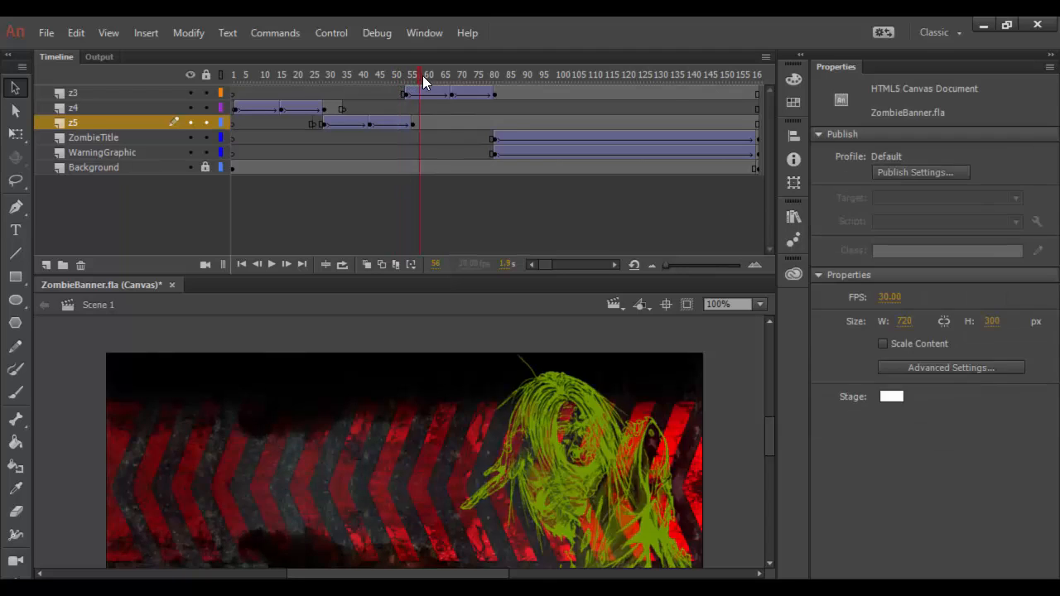
pyautogui.click(432, 93)
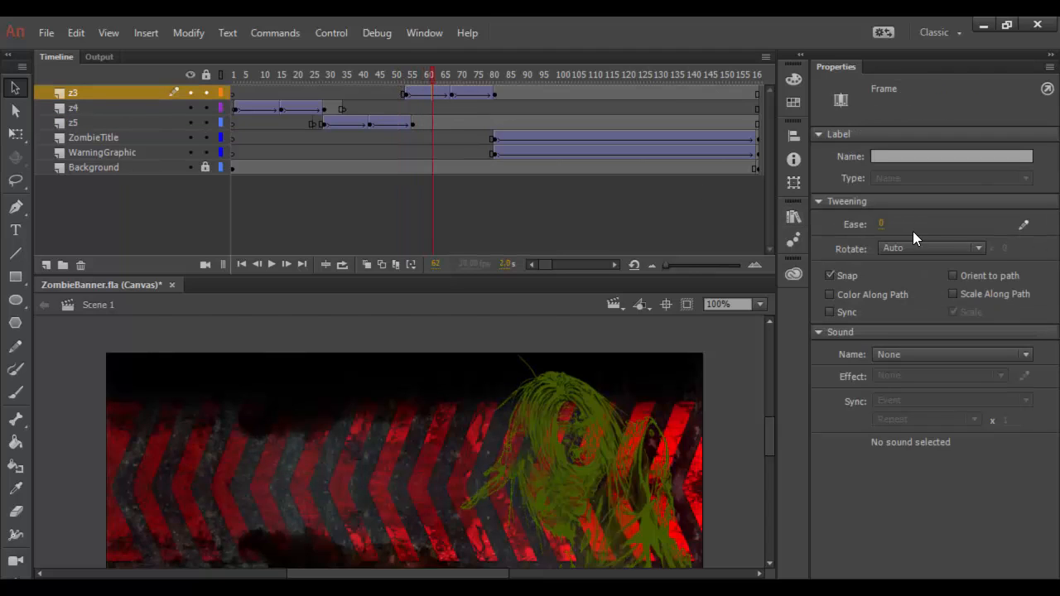
pyautogui.moveTo(881, 224); pyautogui.dragTo(1024, 230)
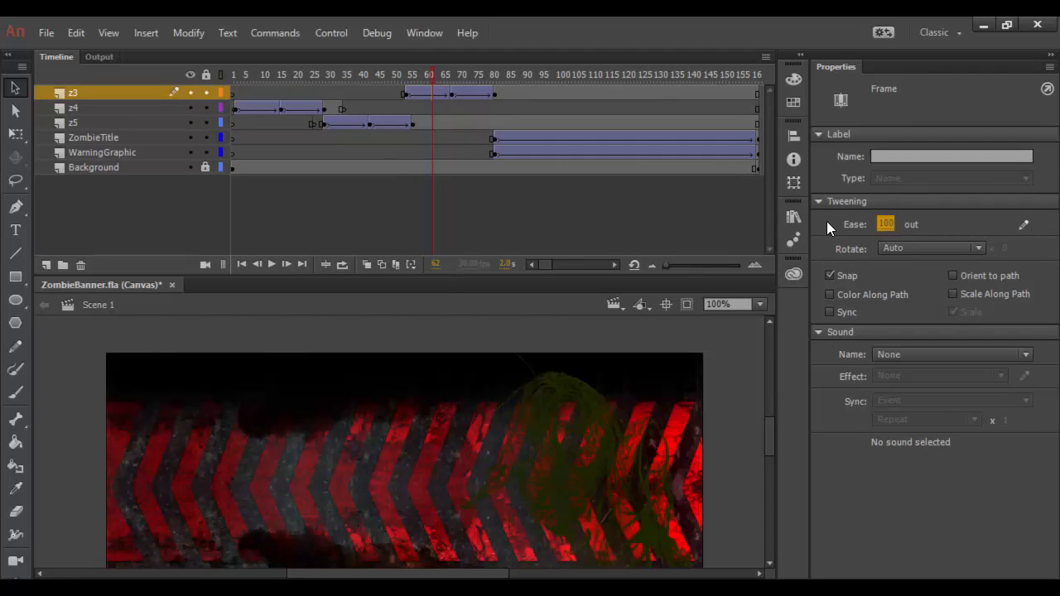
pyautogui.click(469, 93)
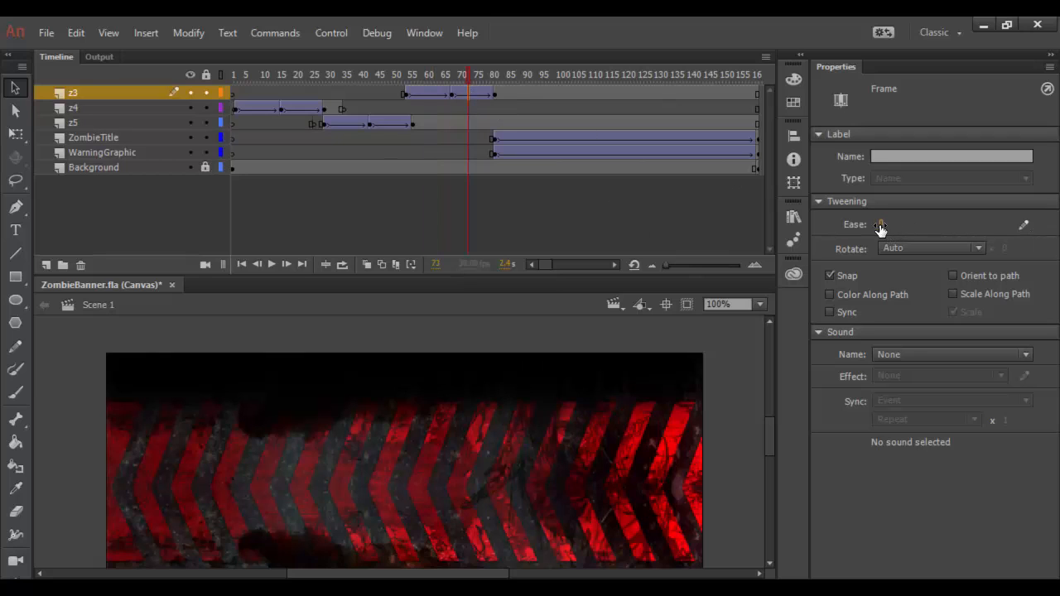
pyautogui.moveTo(881, 224); pyautogui.dragTo(744, 224)
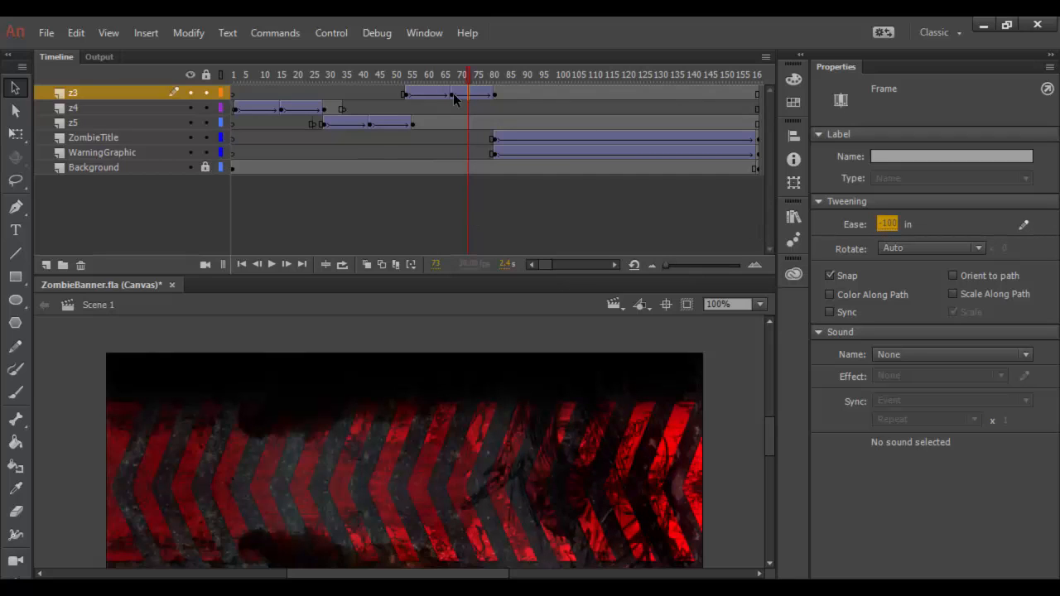
# Play the whole banner animation from frame 1 to review the easing on all three zombie layers
pyautogui.moveTo(466, 71); pyautogui.dragTo(215, 80)
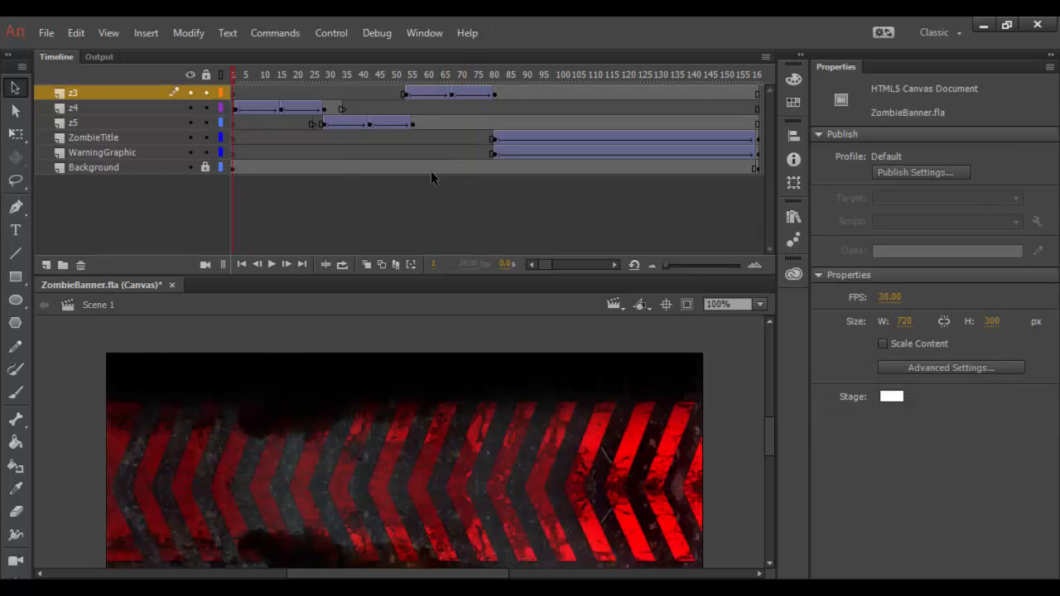
pyautogui.press('Return')
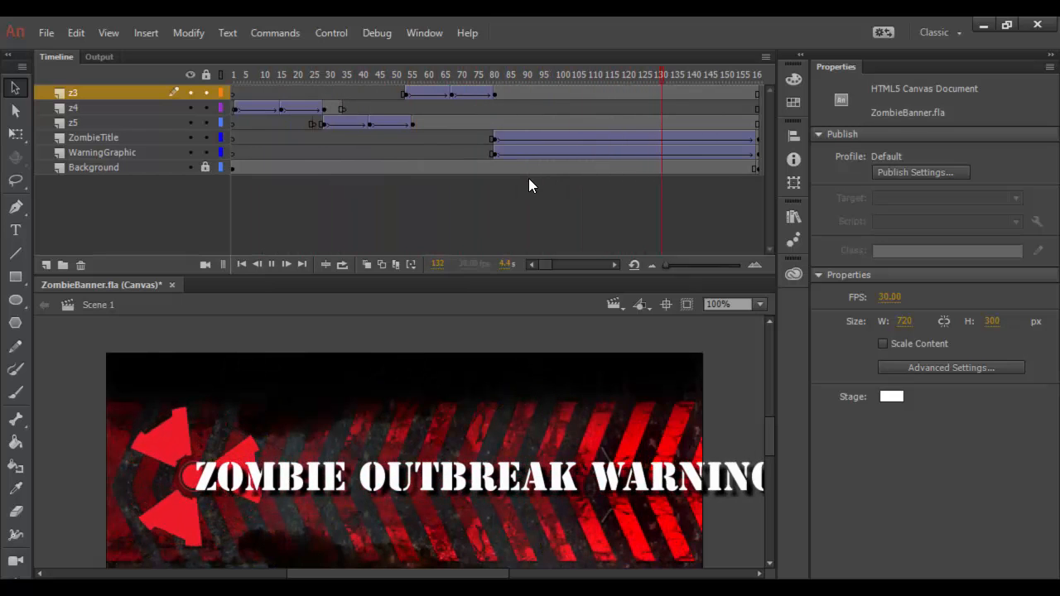
# Insert a keyframe at frame 106 of the WarningGraphic layer, inside its existing tween
pyautogui.press('Return')
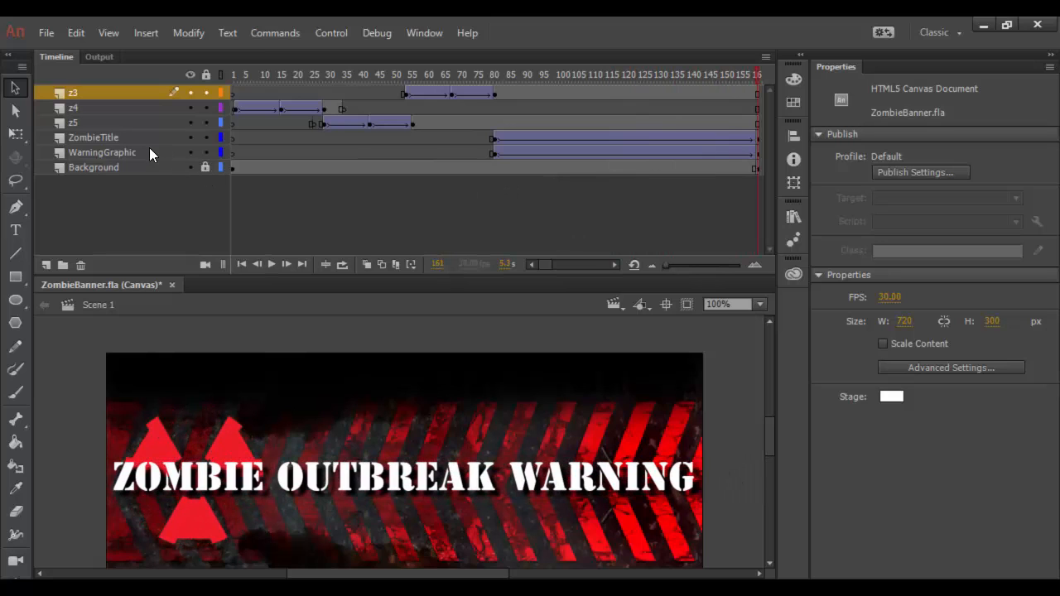
pyautogui.click(116, 152)
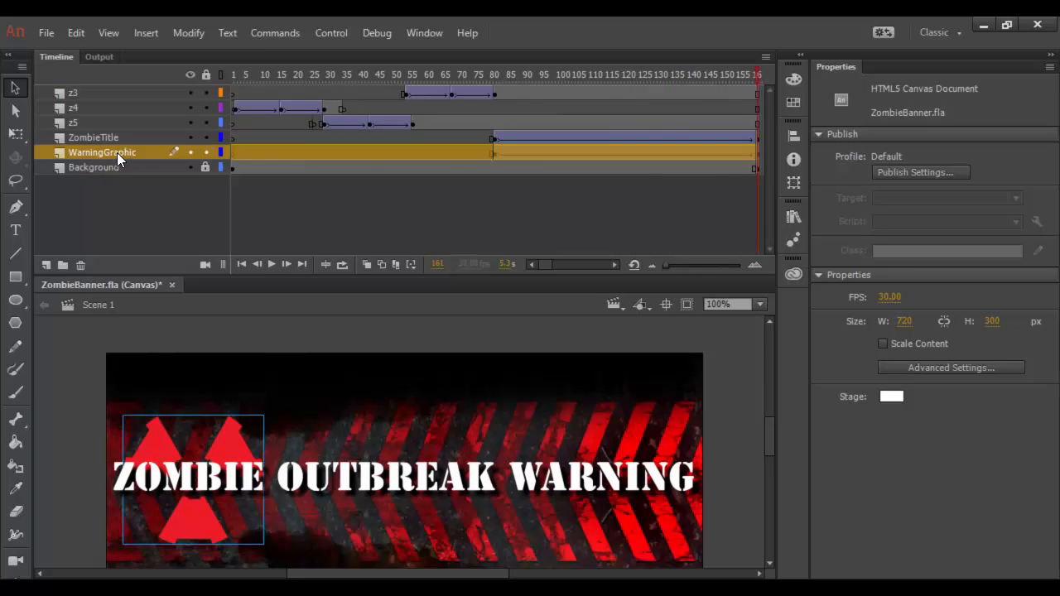
pyautogui.click(496, 153)
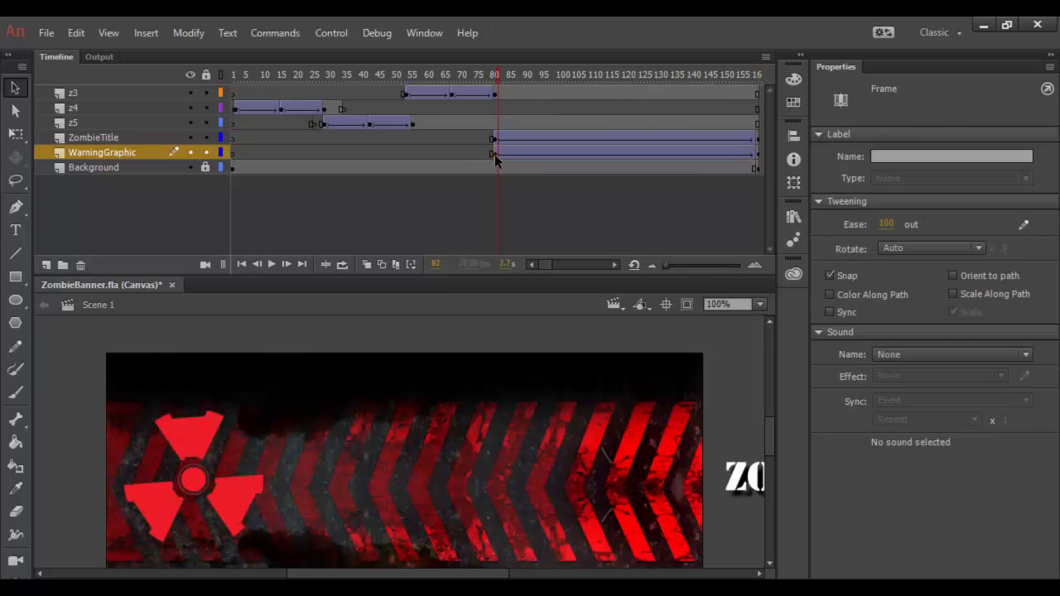
pyautogui.moveTo(497, 73); pyautogui.dragTo(580, 86)
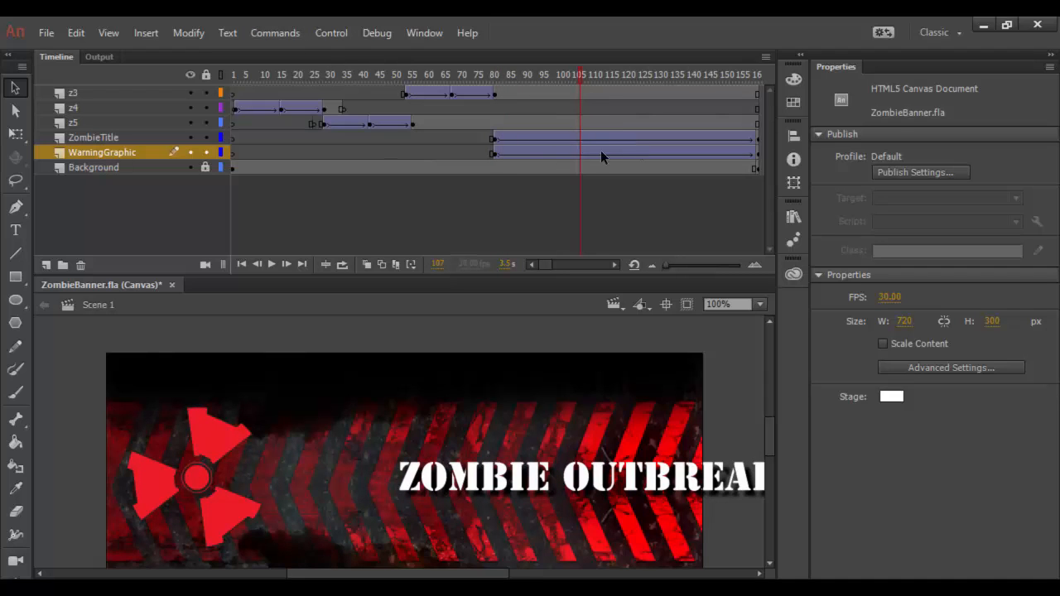
pyautogui.rightClick(577, 152)
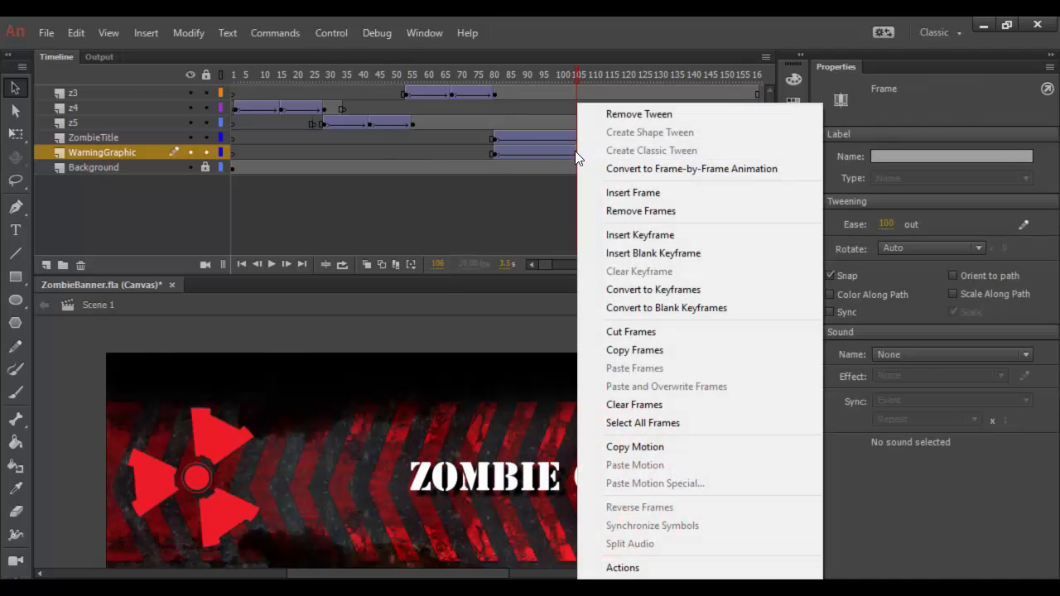
pyautogui.click(613, 234)
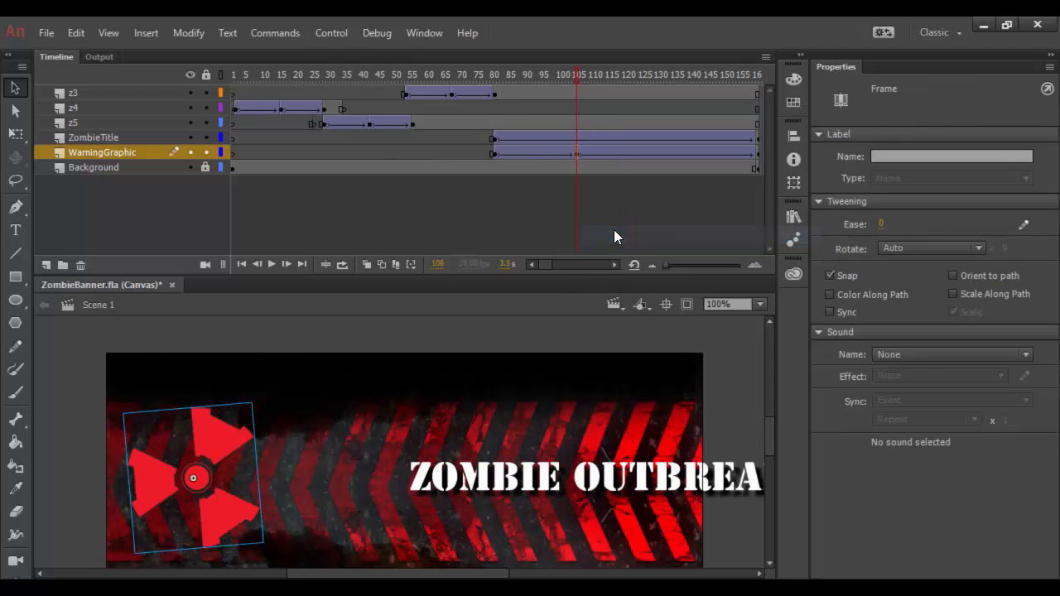
pyautogui.moveTo(576, 73); pyautogui.dragTo(576, 100)
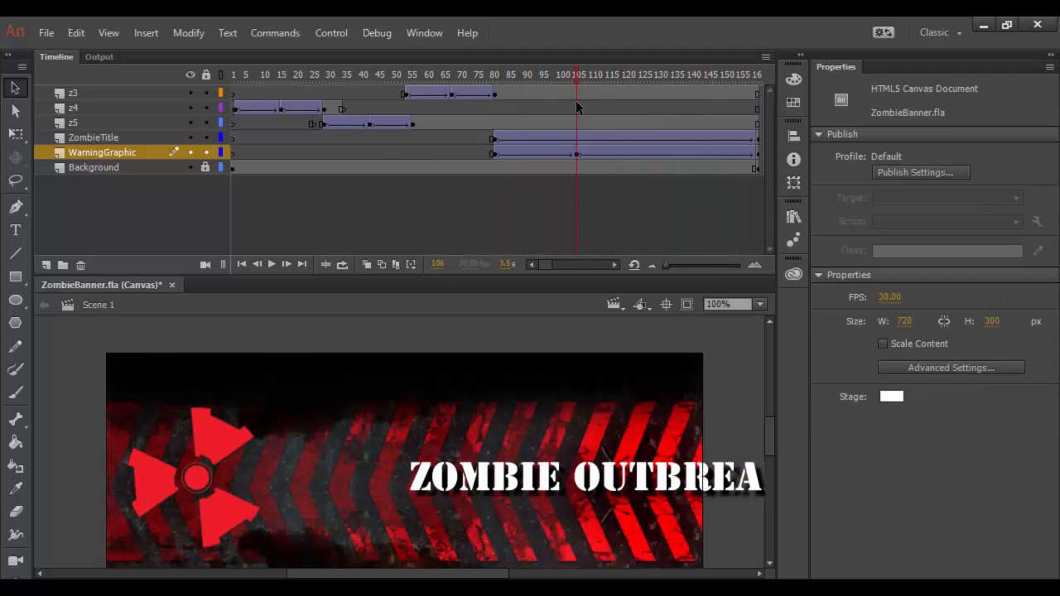
pyautogui.click(578, 154)
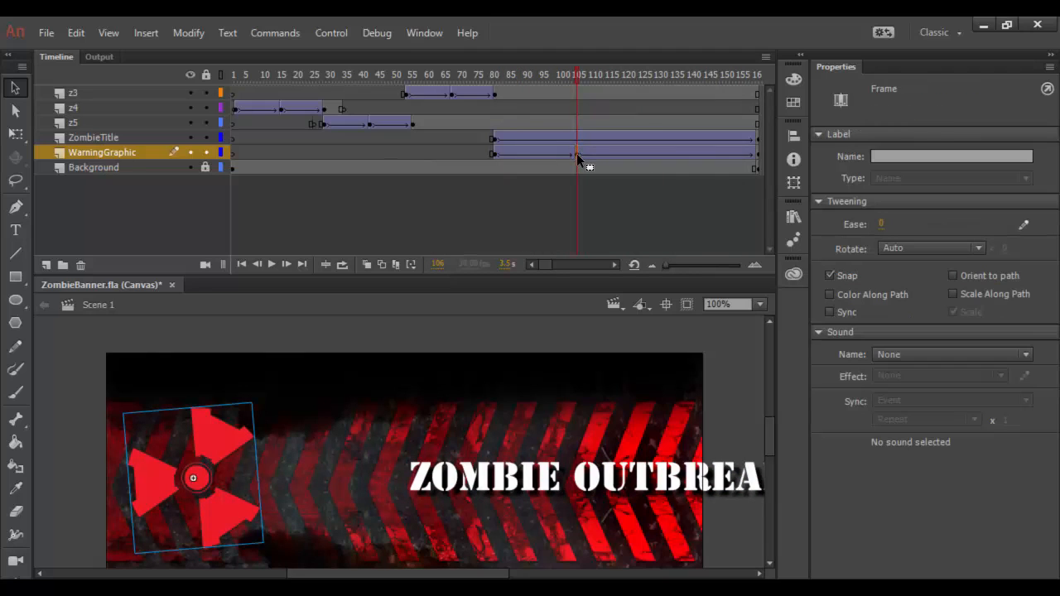
pyautogui.click(210, 438)
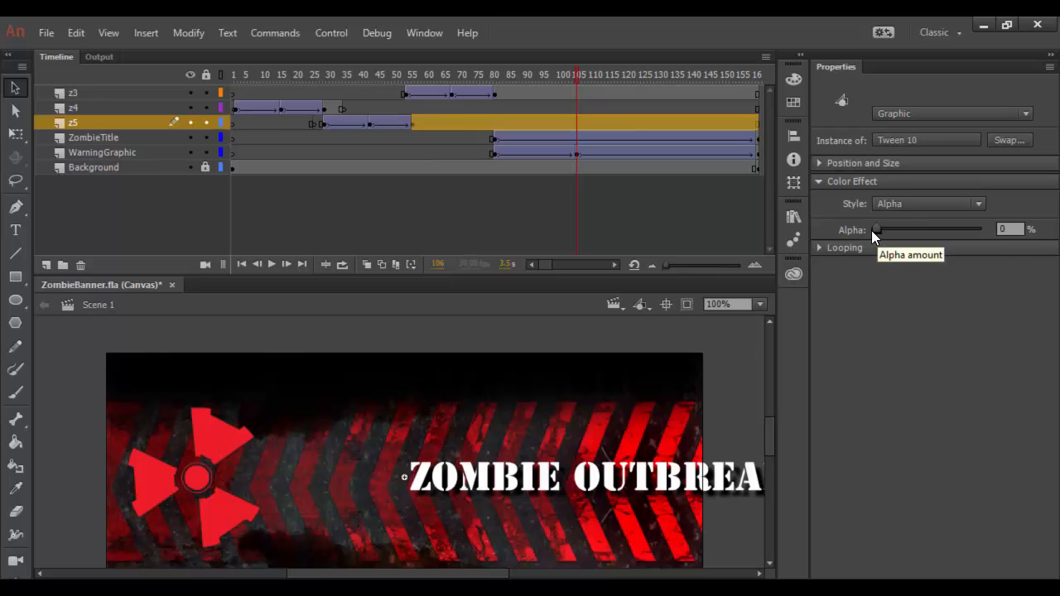
pyautogui.moveTo(876, 229); pyautogui.dragTo(1035, 240)
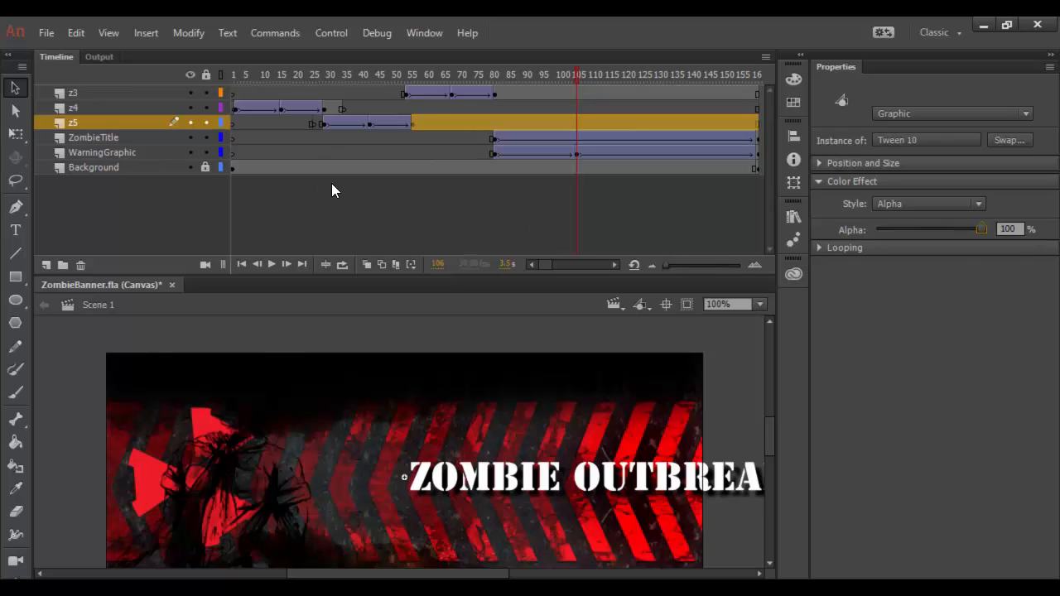
pyautogui.hotkey('ctrl', 'z')
pyautogui.hotkey('ctrl', 'z')
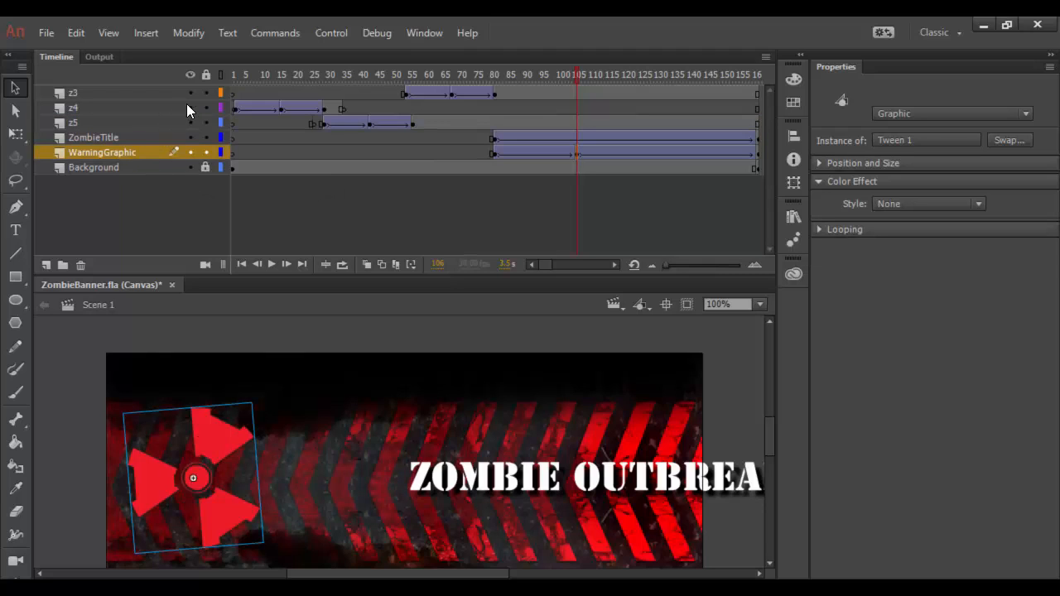
# Lock the z3, z4, z5 and ZombieTitle layers and make WarningGraphic the active layer
pyautogui.click(206, 92)
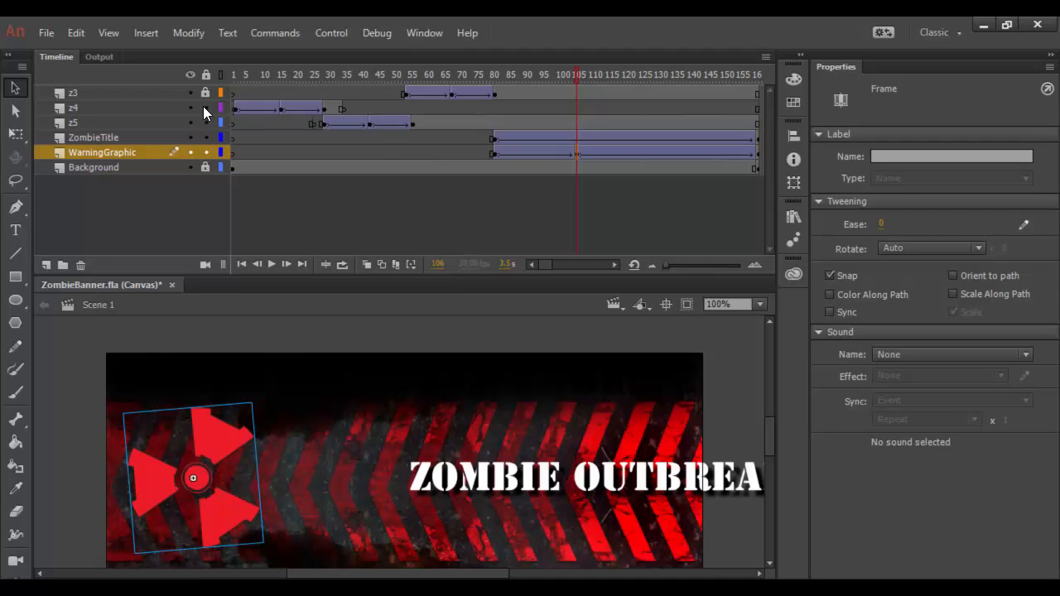
pyautogui.click(205, 138)
pyautogui.click(130, 153)
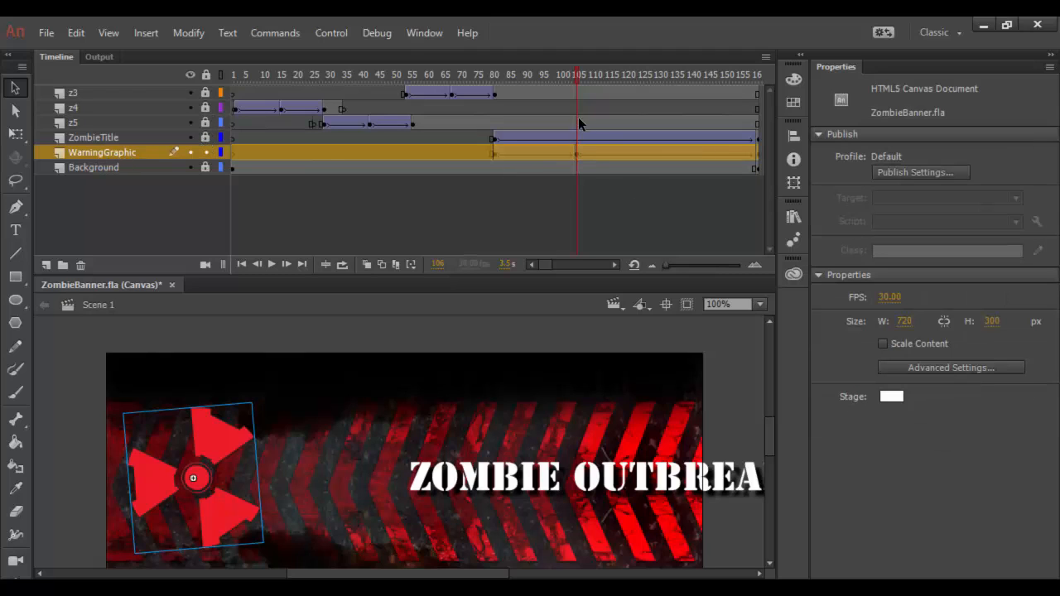
# Give the warning symbol at WarningGraphic's frame 106 keyframe an Alpha color effect of 100%
pyautogui.click(577, 153)
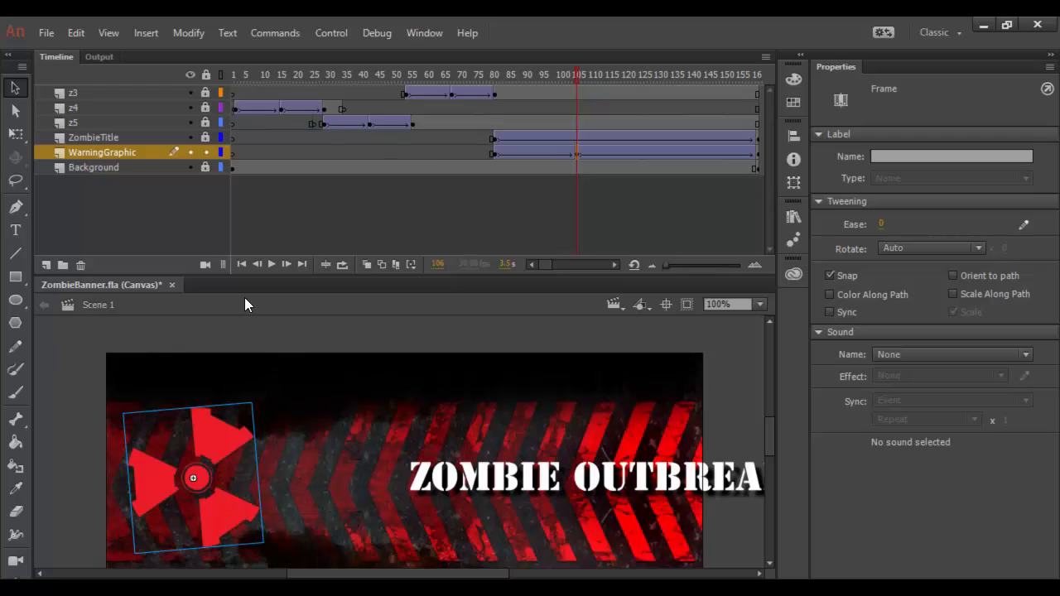
pyautogui.click(222, 443)
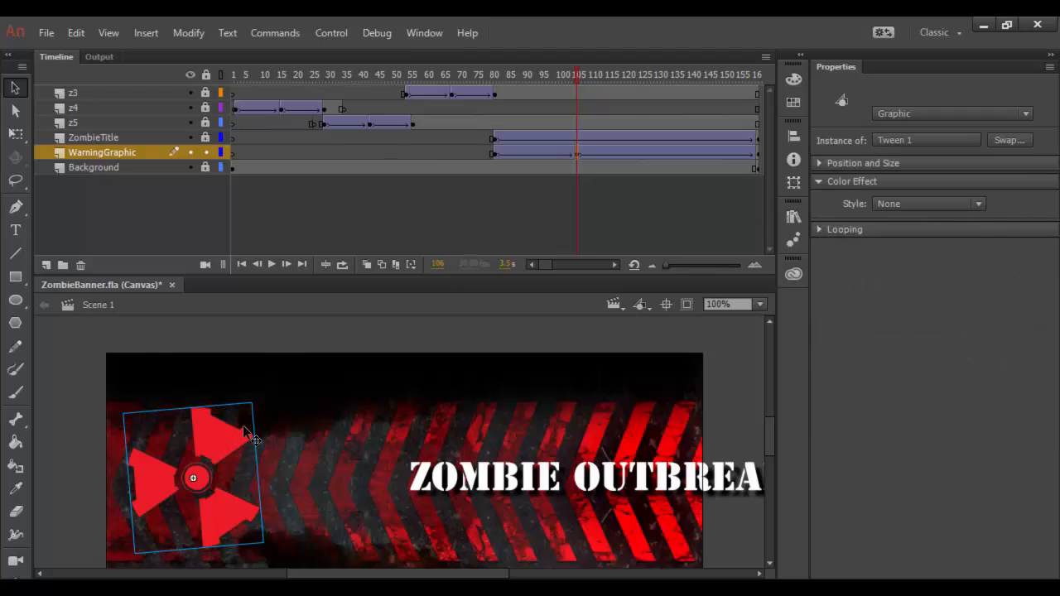
pyautogui.click(899, 205)
pyautogui.click(904, 294)
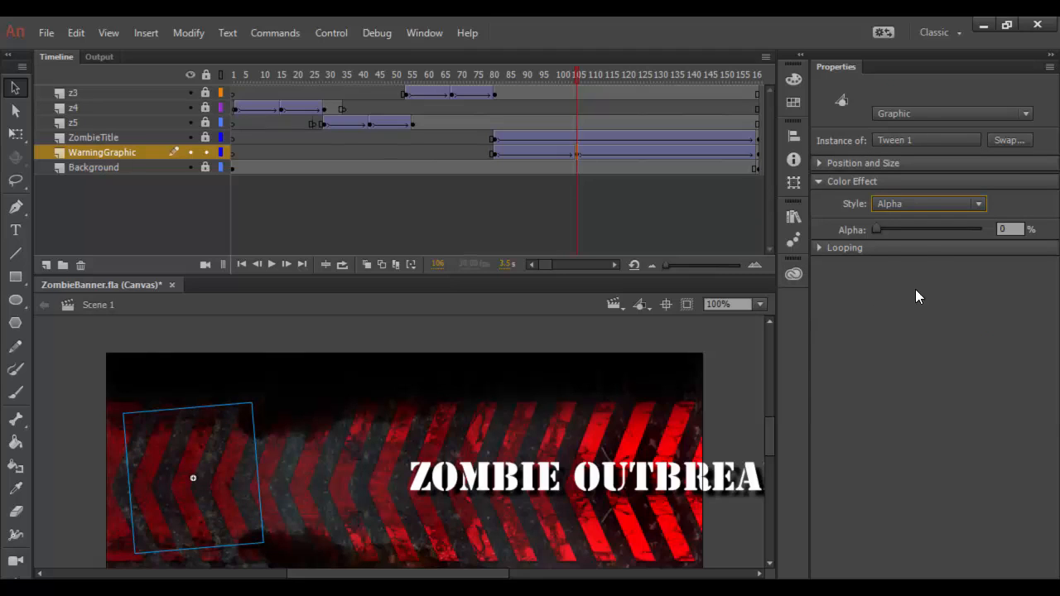
pyautogui.moveTo(876, 230); pyautogui.dragTo(994, 243)
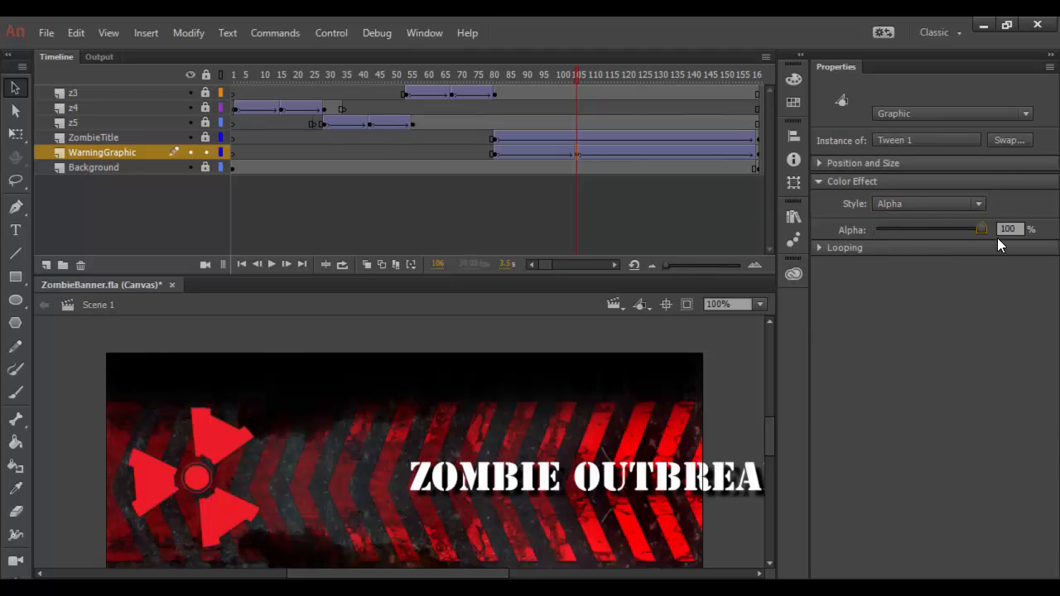
# Give the warning symbol at WarningGraphic's frame 81 keyframe an Alpha color effect of 0%
pyautogui.moveTo(575, 75); pyautogui.dragTo(496, 82)
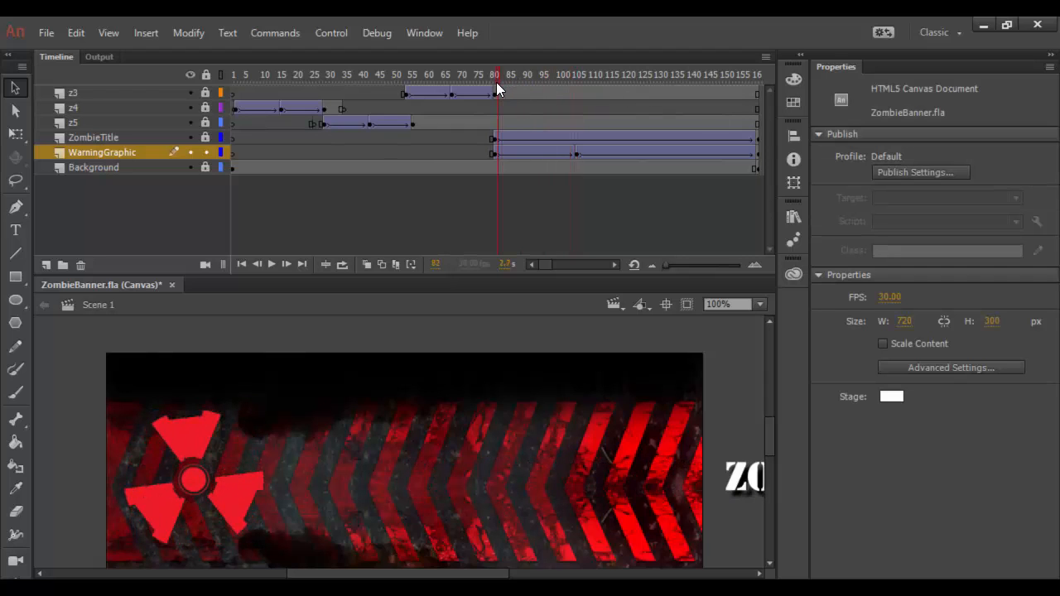
pyautogui.click(496, 156)
pyautogui.click(940, 251)
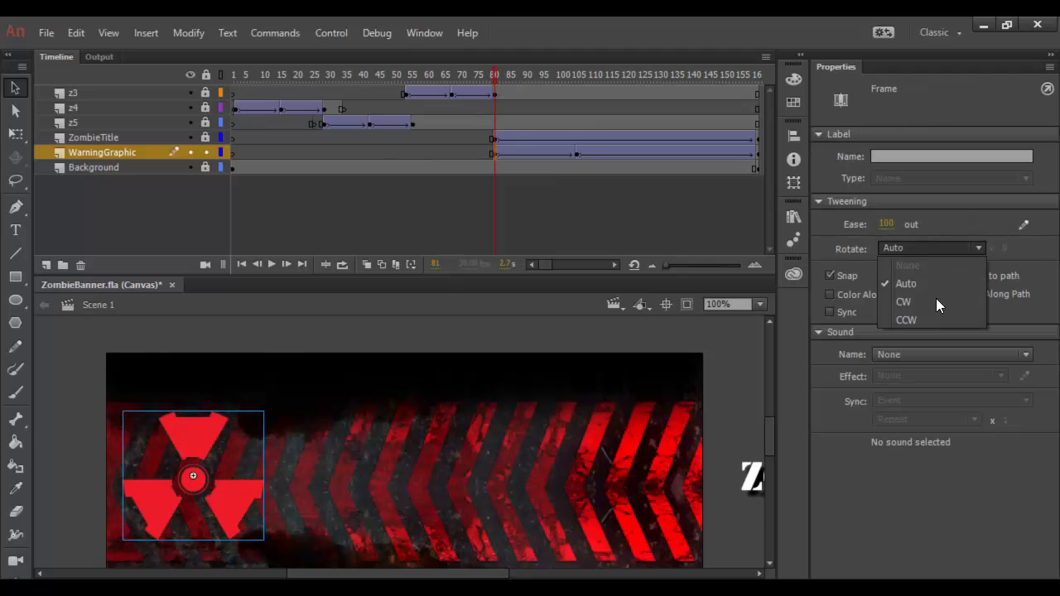
pyautogui.click(814, 248)
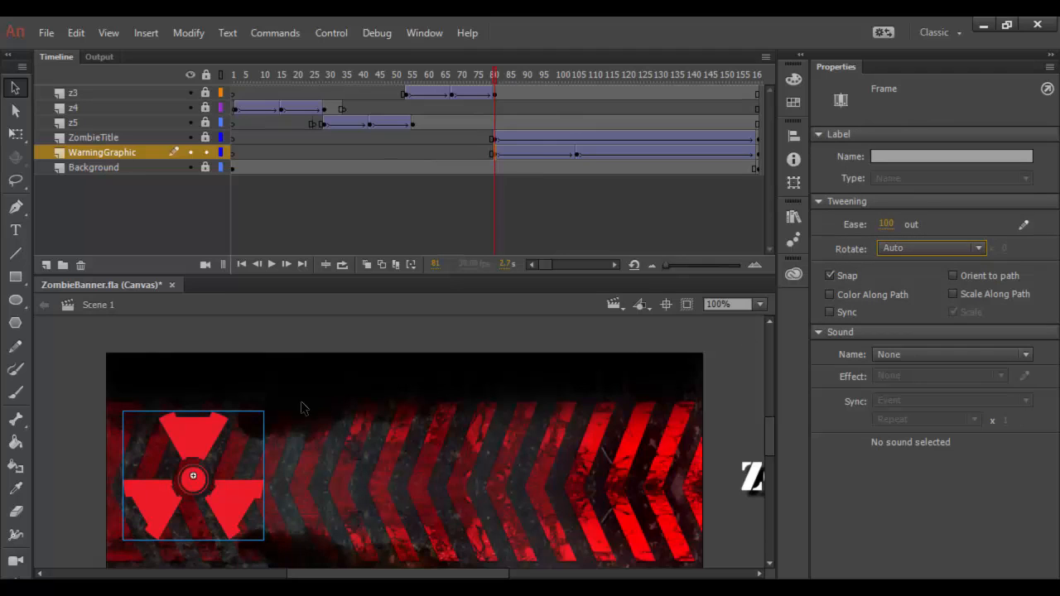
pyautogui.click(215, 419)
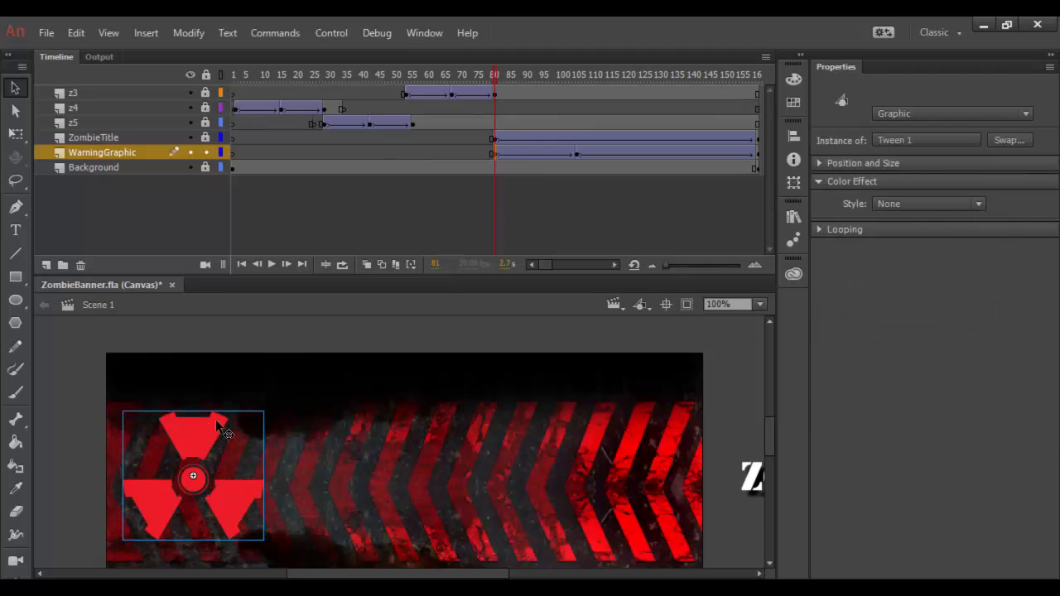
pyautogui.click(934, 209)
pyautogui.click(939, 293)
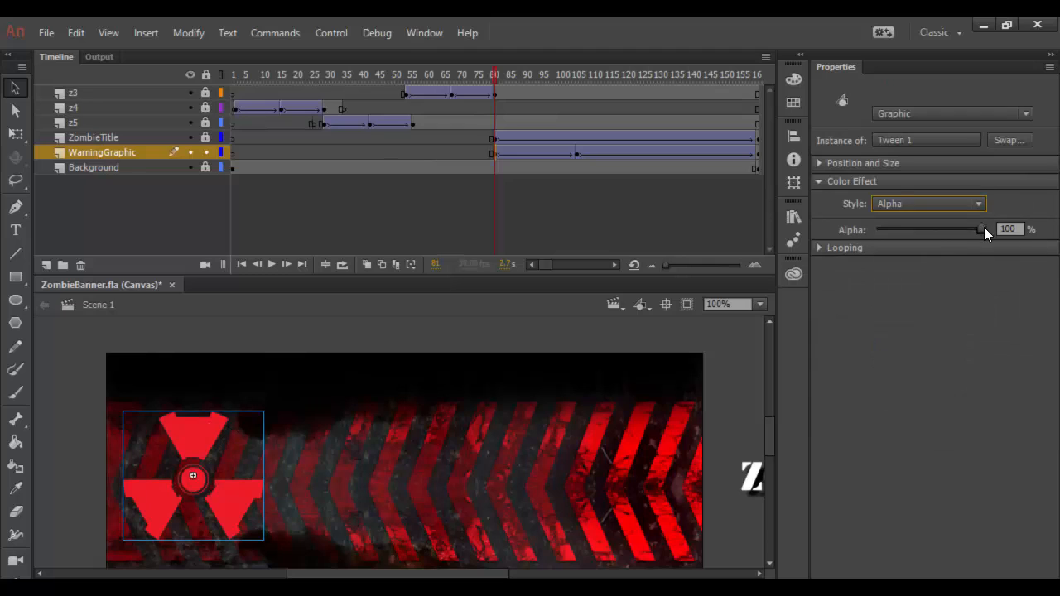
pyautogui.moveTo(982, 230); pyautogui.dragTo(851, 234)
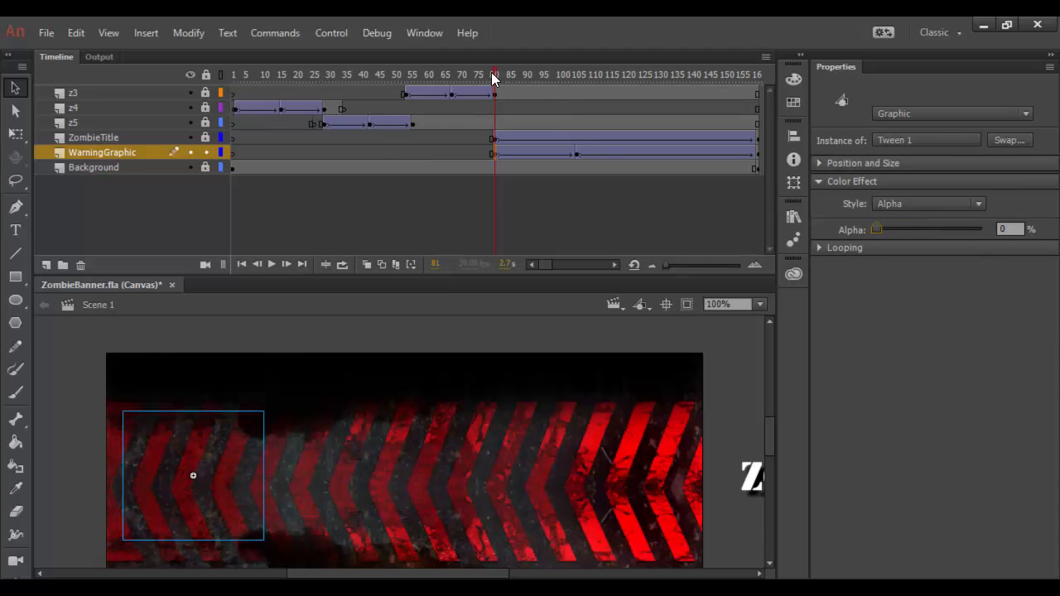
# Play the animation from frame 66 to preview the warning symbol's fade-in, and replay the banner several times
pyautogui.moveTo(494, 78); pyautogui.dragTo(446, 91)
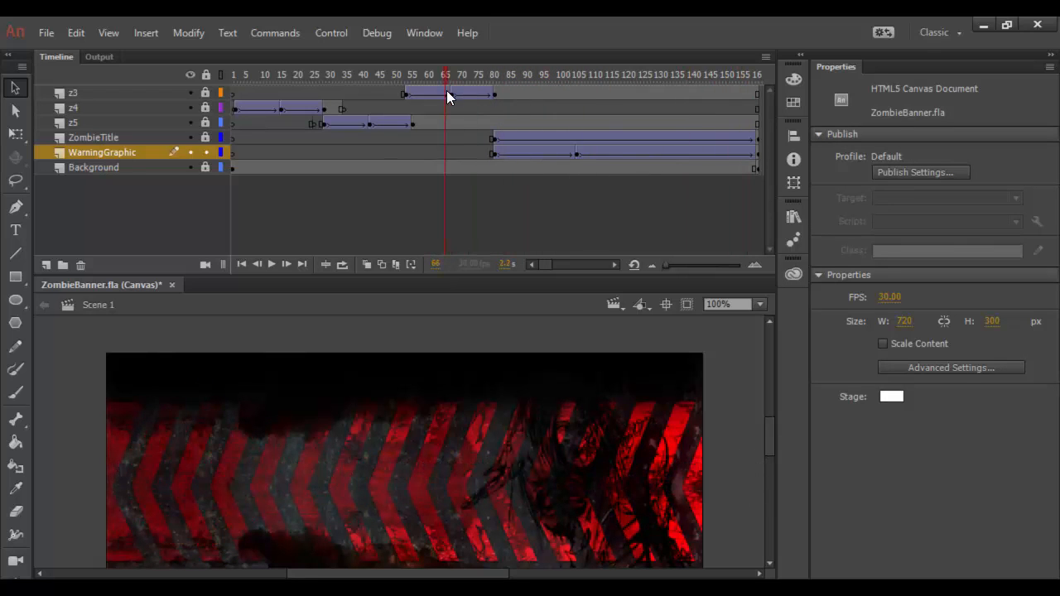
pyautogui.press('Return')
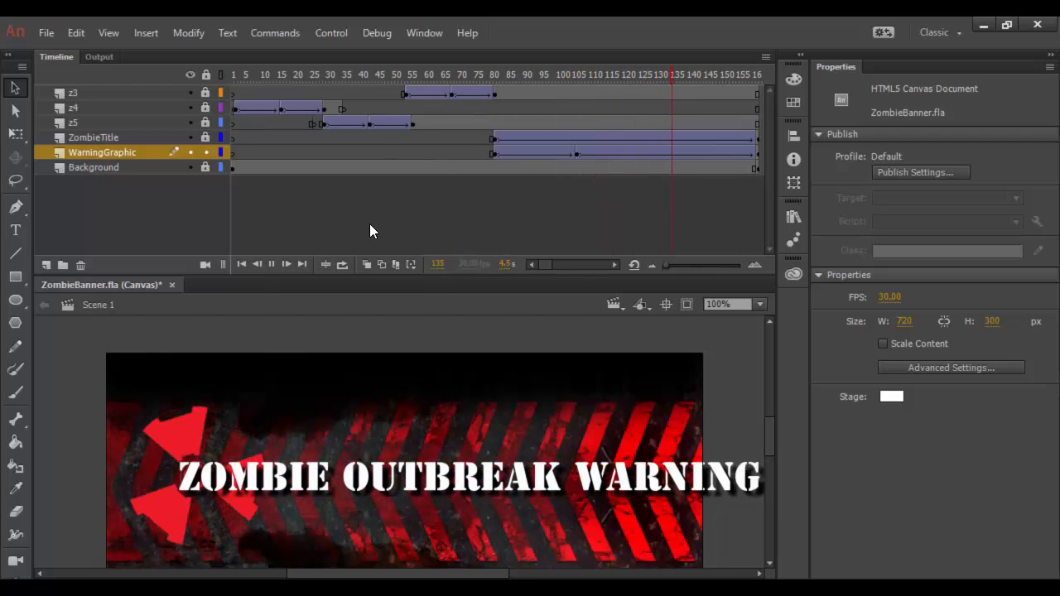
pyautogui.press('Return')
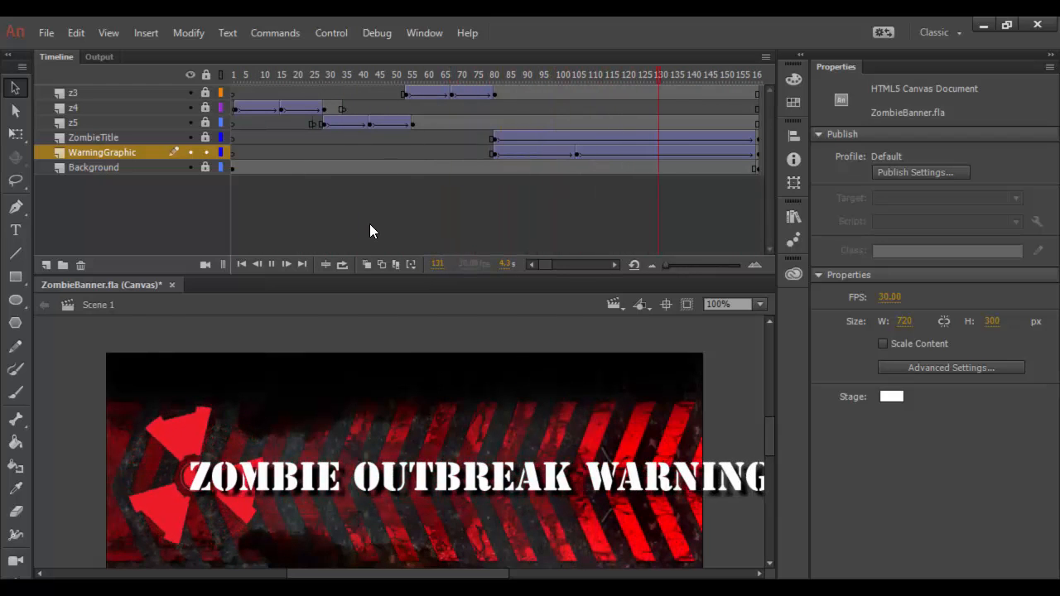
pyautogui.press('Return')
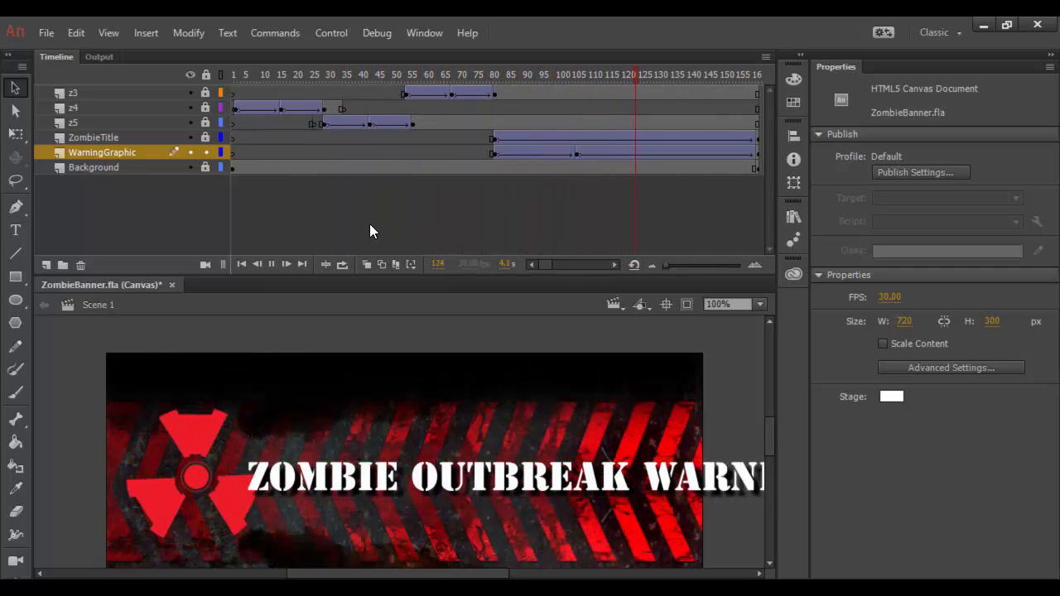
pyautogui.press('Return')
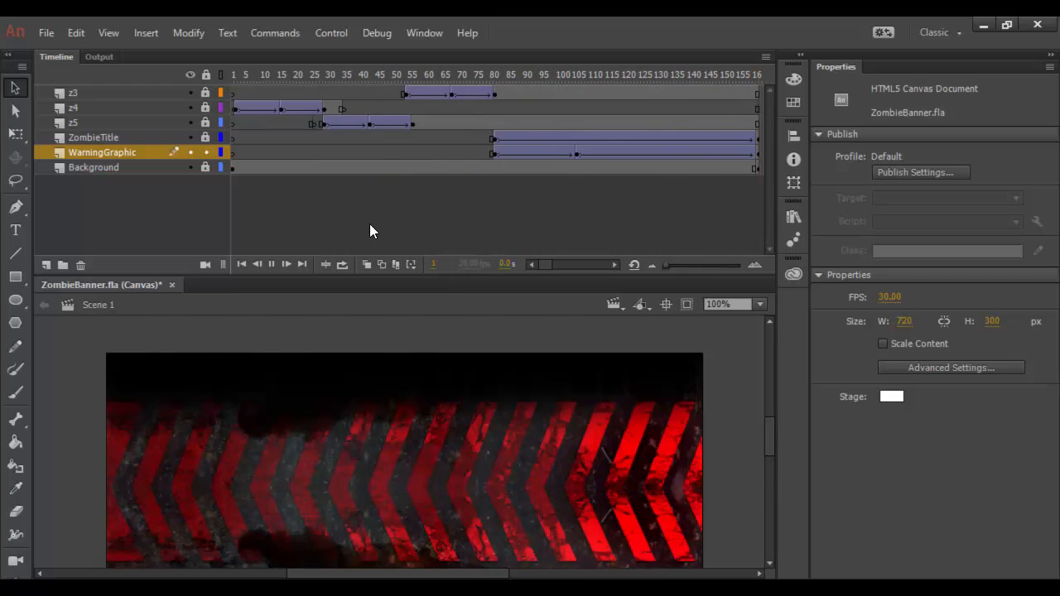